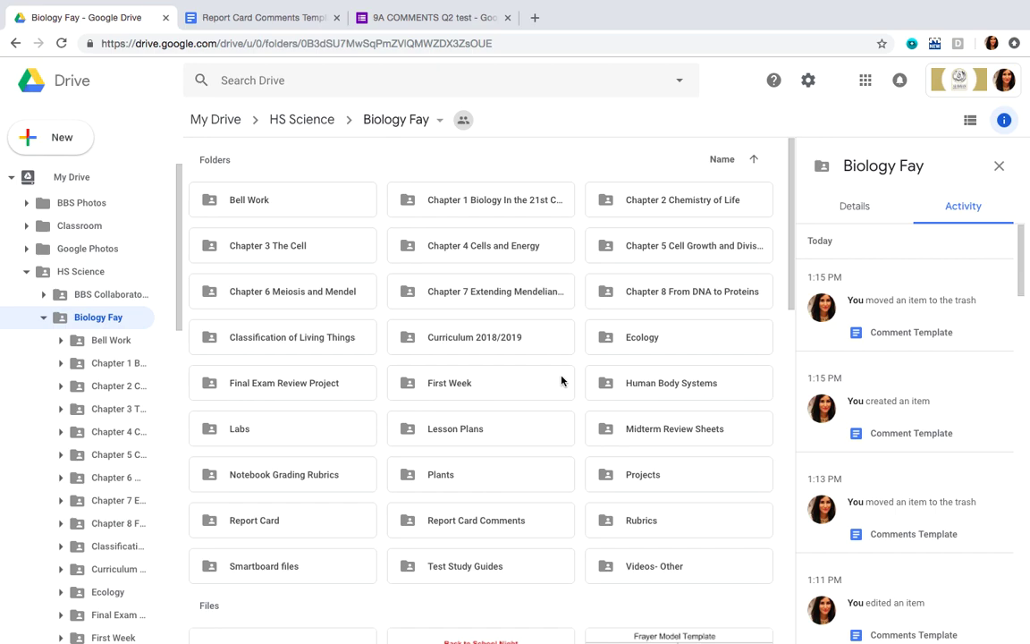
Open the Report Card Comments folder and create a blank Google Docs document in it, sharing it with the folder's permissions
left_click(23, 145)
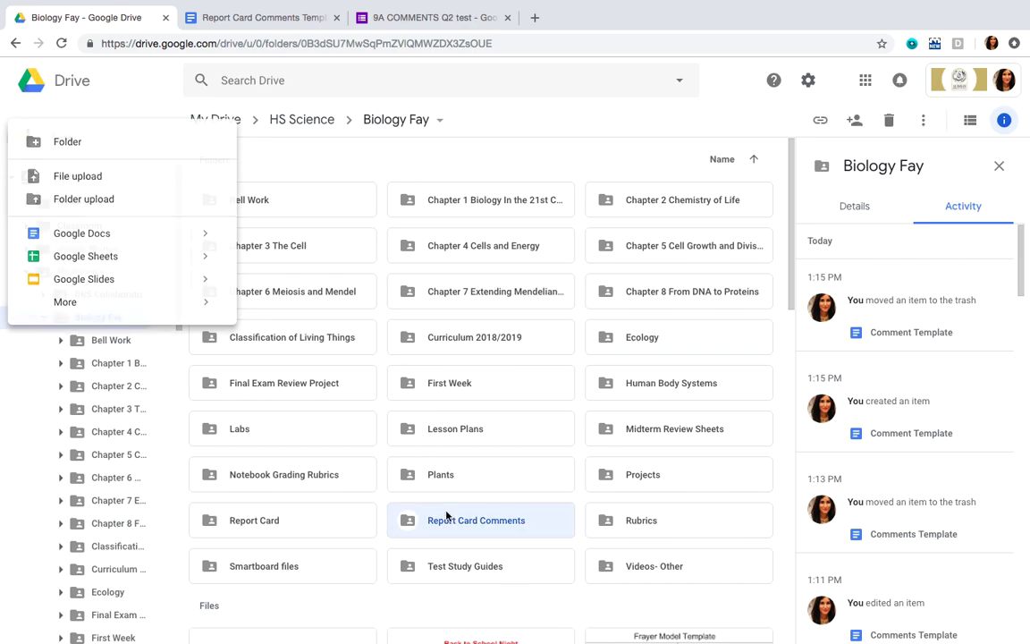
left_click(444, 529)
double_click(523, 531)
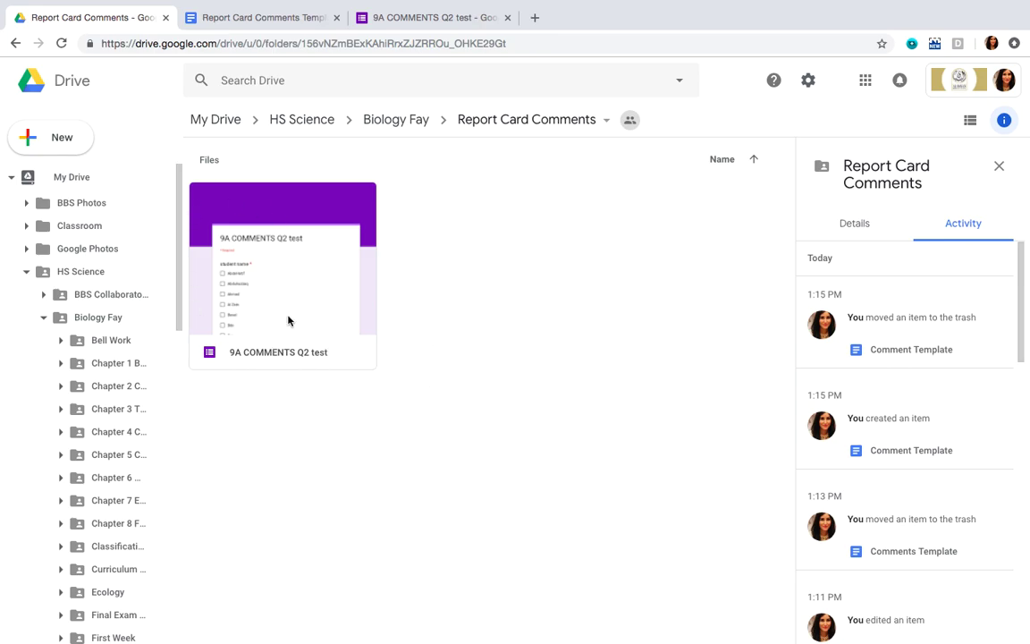
left_click(52, 139)
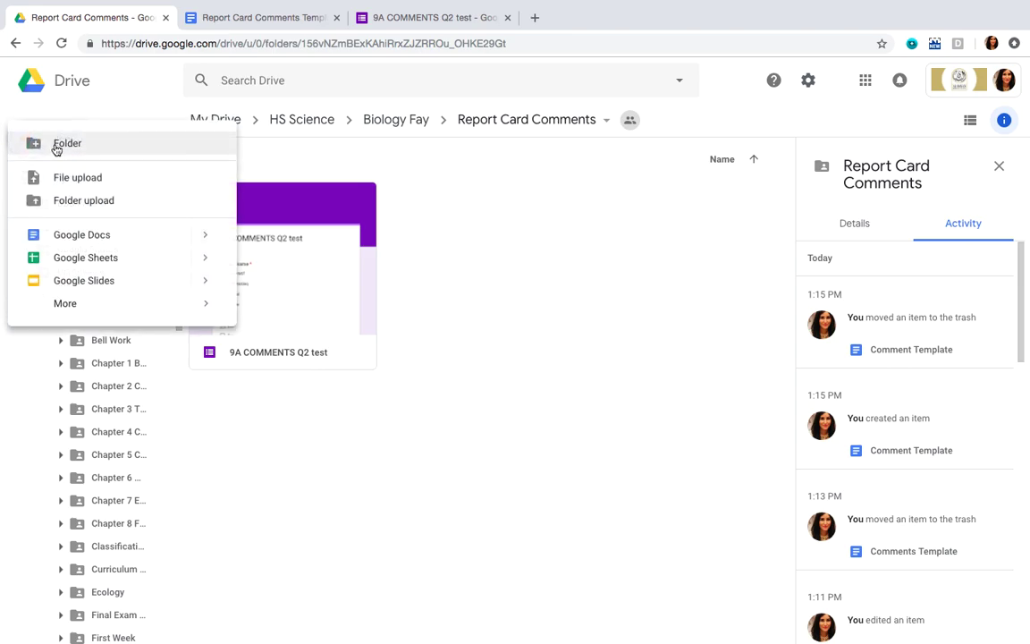
left_click(114, 234)
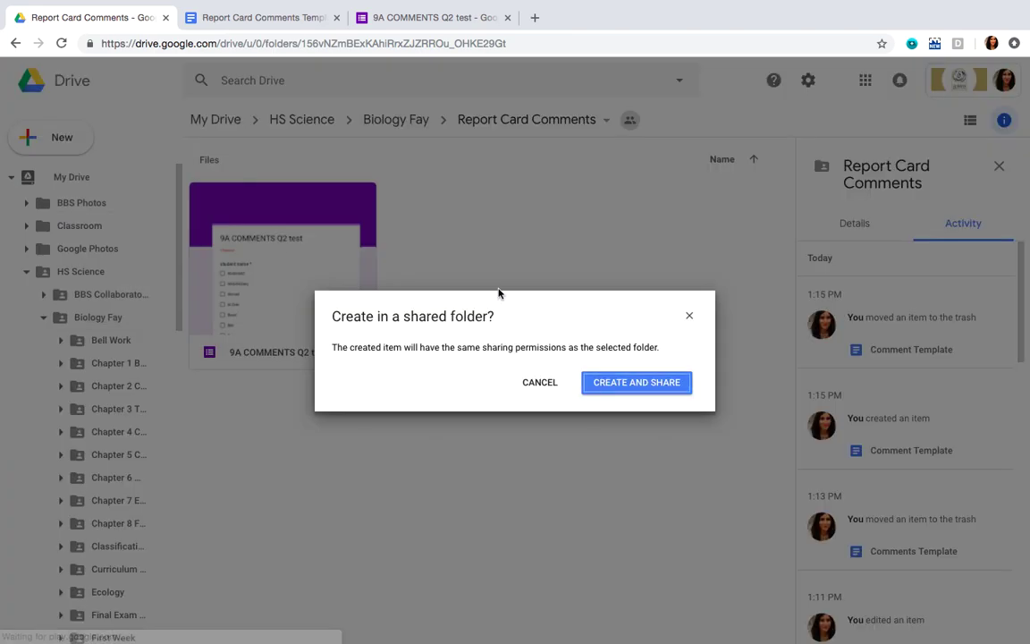
left_click(637, 381)
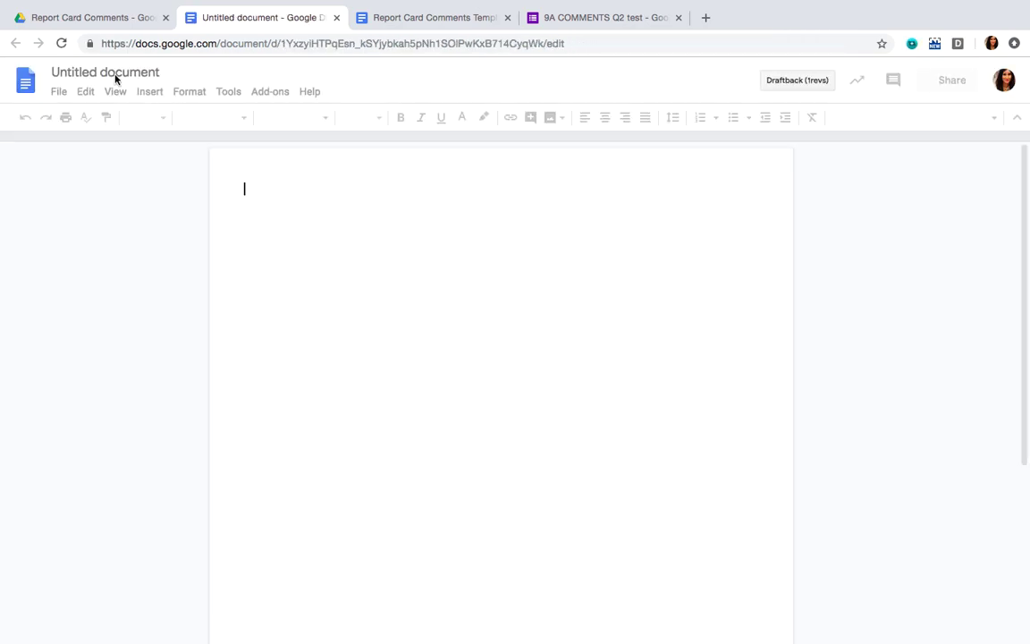
Name the new document "Comment Template"
left_click(132, 75)
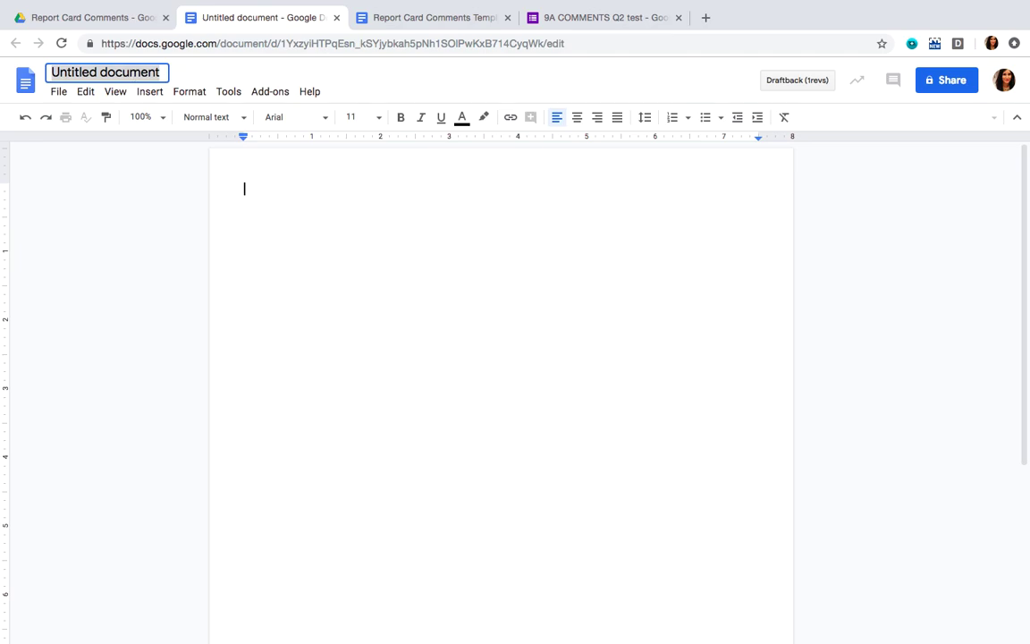
type("cOM")
key("BackSpace")
key("BackSpace")
key("BackSpace")
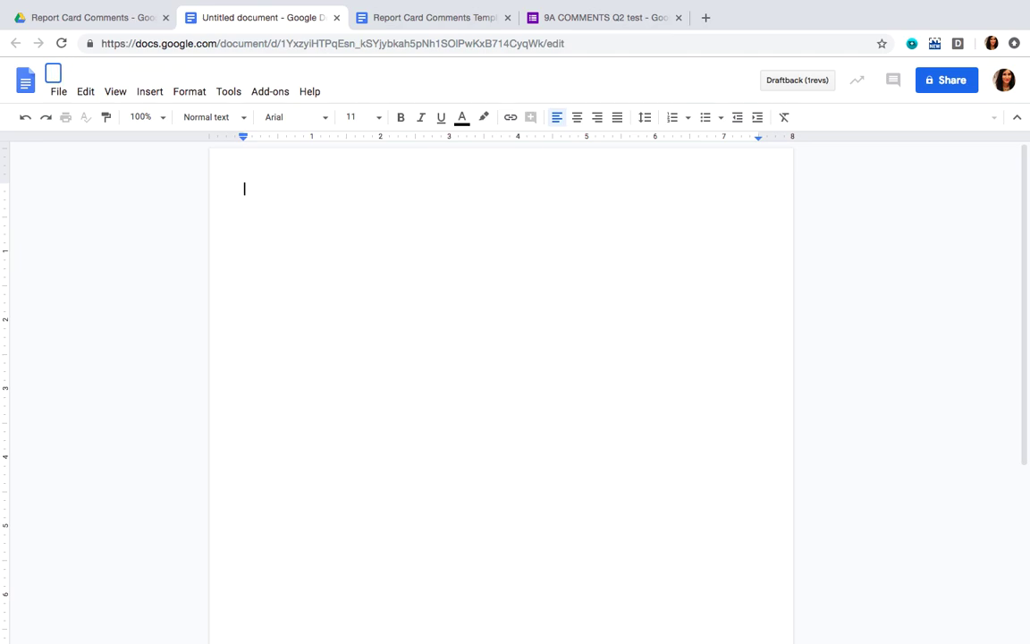
type("Comment Template")
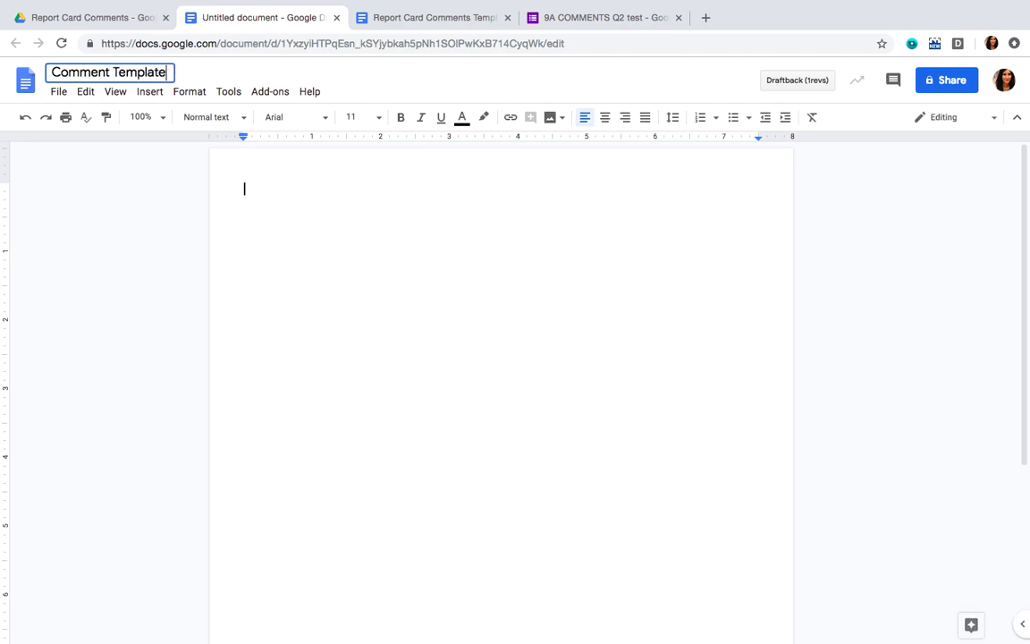
In the Report Card Comments Template document, delete the "Daily review of notes" sentence that follows <<other comments>>
left_click(396, 22)
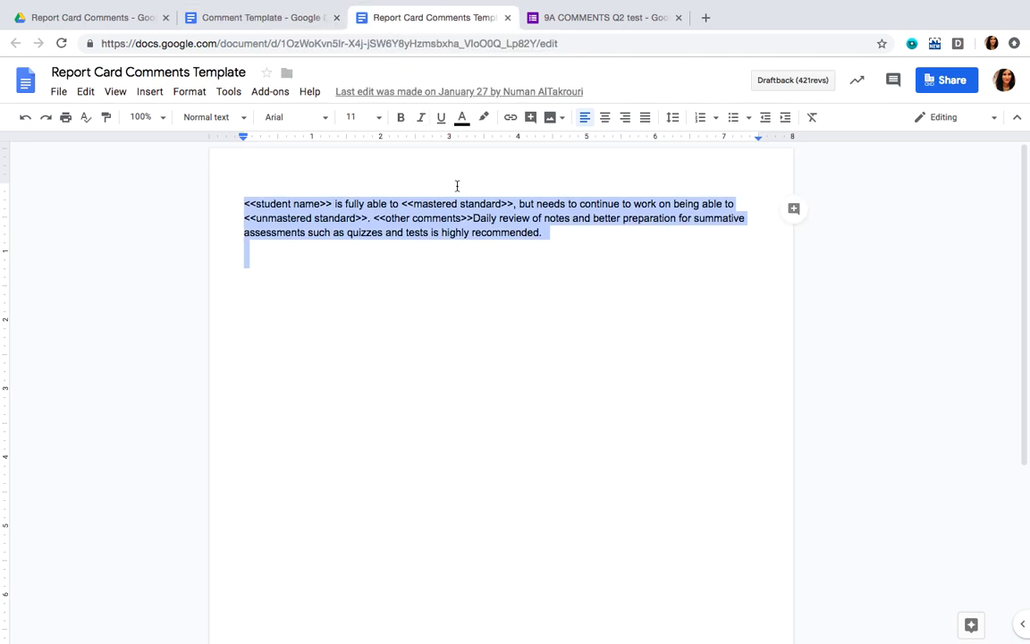
left_click(508, 232)
left_click_drag(562, 231, 473, 218)
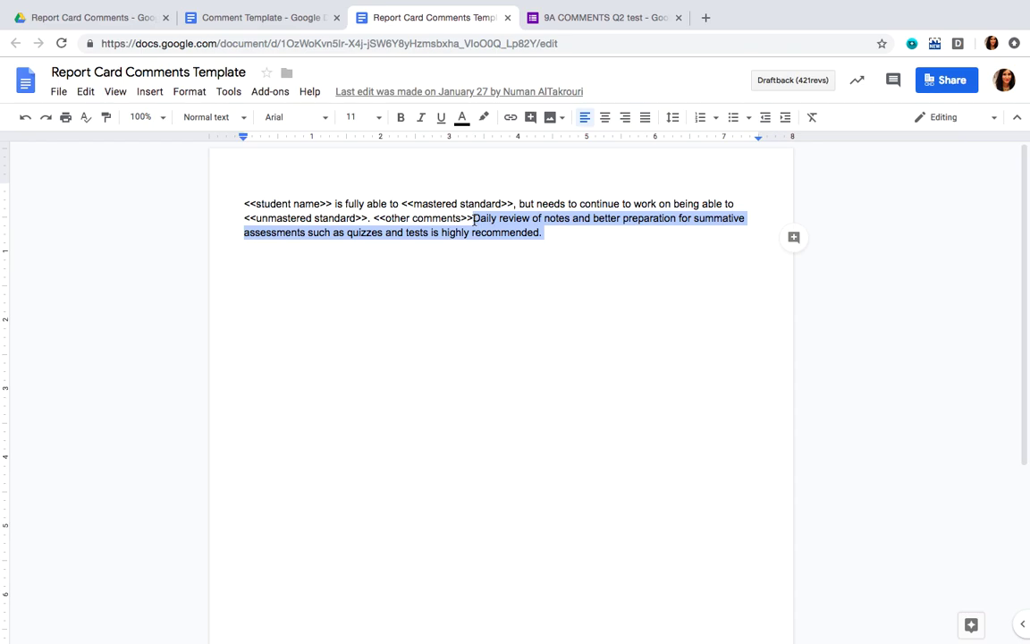
key("BackSpace")
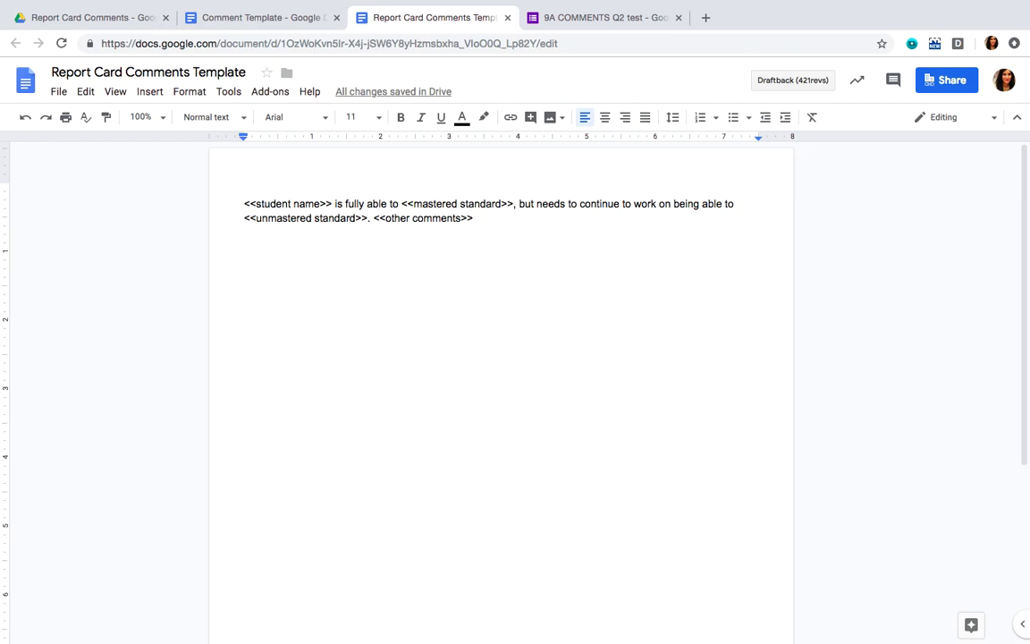
Copy the entire Report Card Comments Template text into the body of the Comment Template document
key("ctrl+a")
key("ctrl+c")
left_click(215, 22)
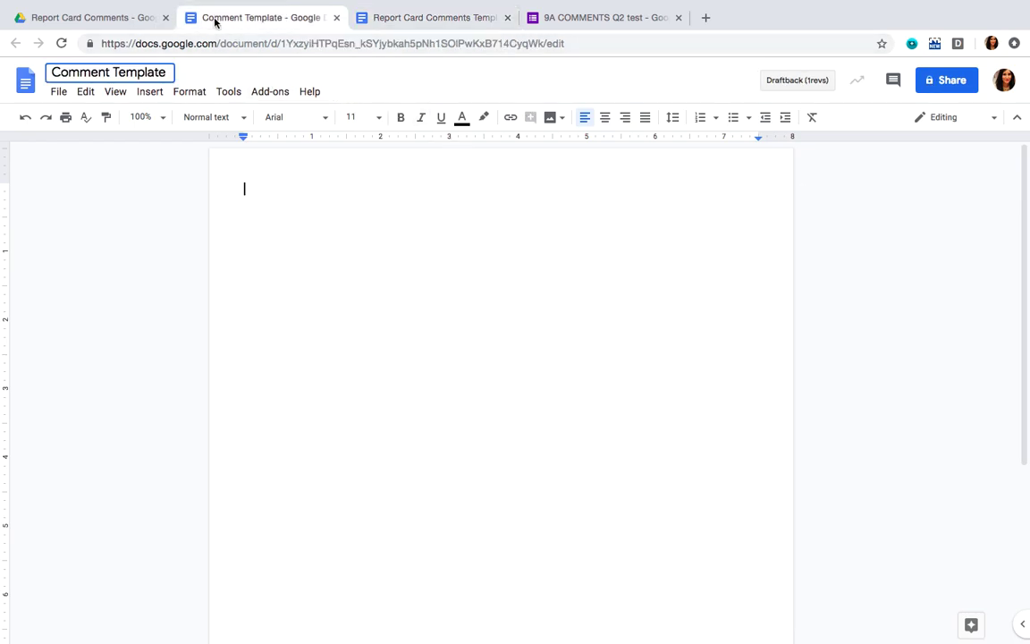
key("ctrl+v")
key("ctrl+z")
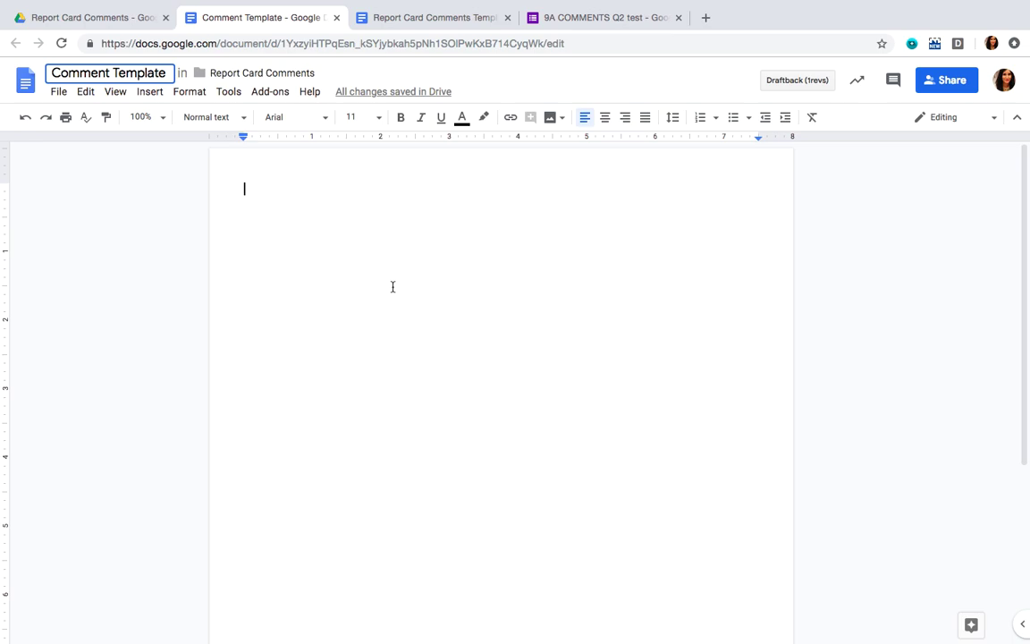
left_click(389, 259)
key("ctrl+v")
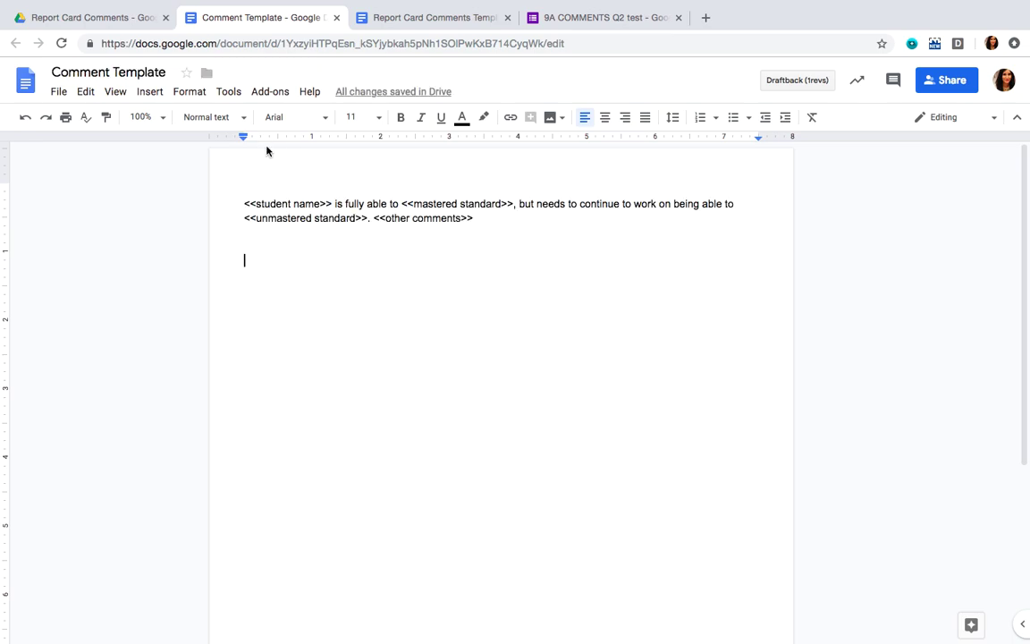
Return to the Report Card Comments folder in Drive and find the Google Forms option among the new item types
left_click(104, 14)
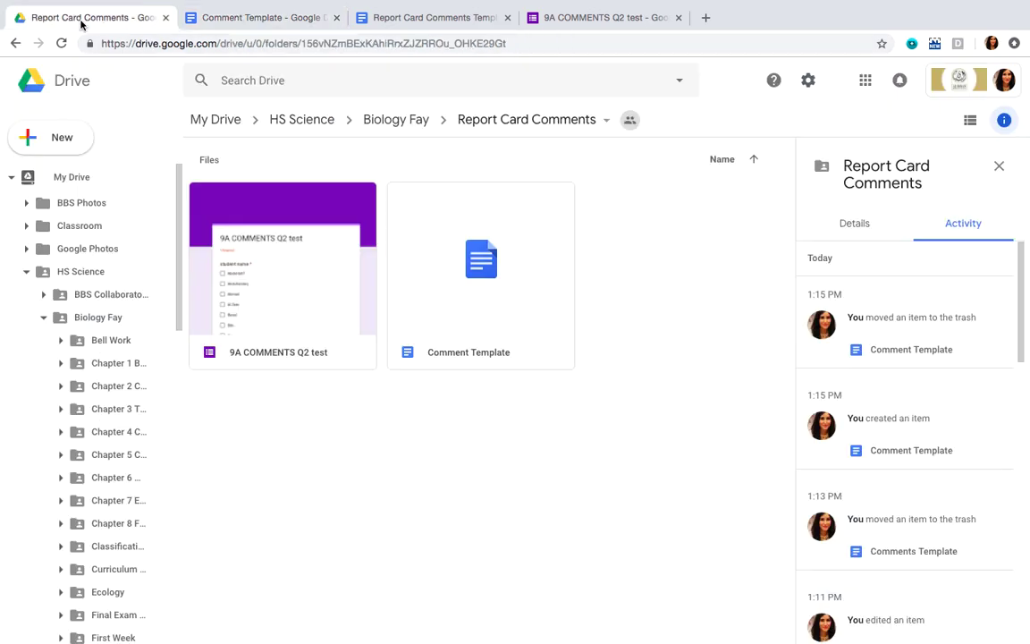
left_click(56, 139)
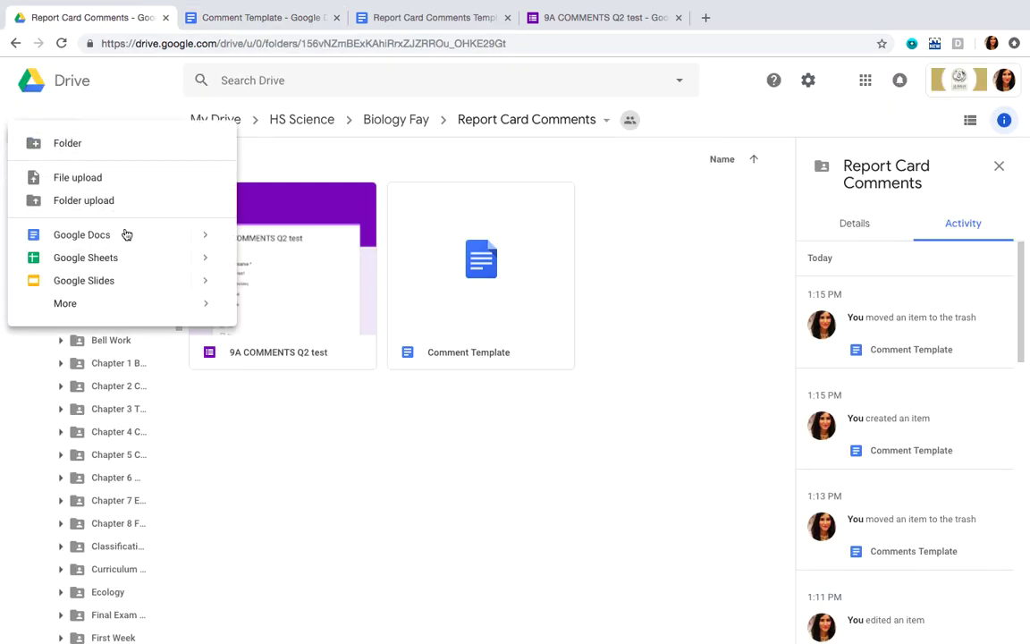
mouse_move(175, 309)
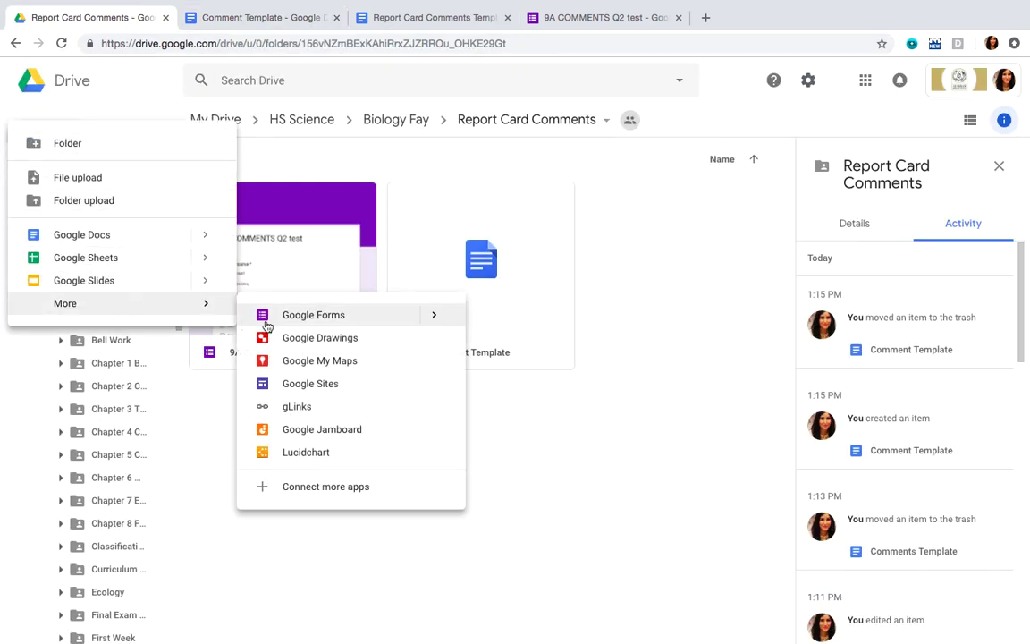
In the 9A COMMENTS Q2 test form, change the student name question from checkboxes to Multiple choice
left_click(549, 18)
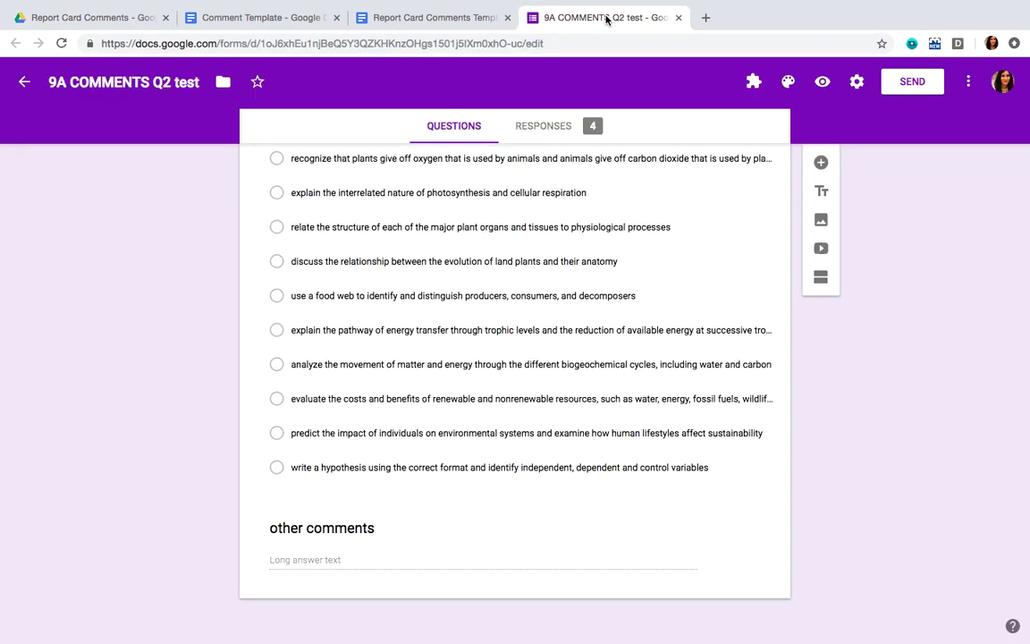
scroll(174, 194, "up", 15)
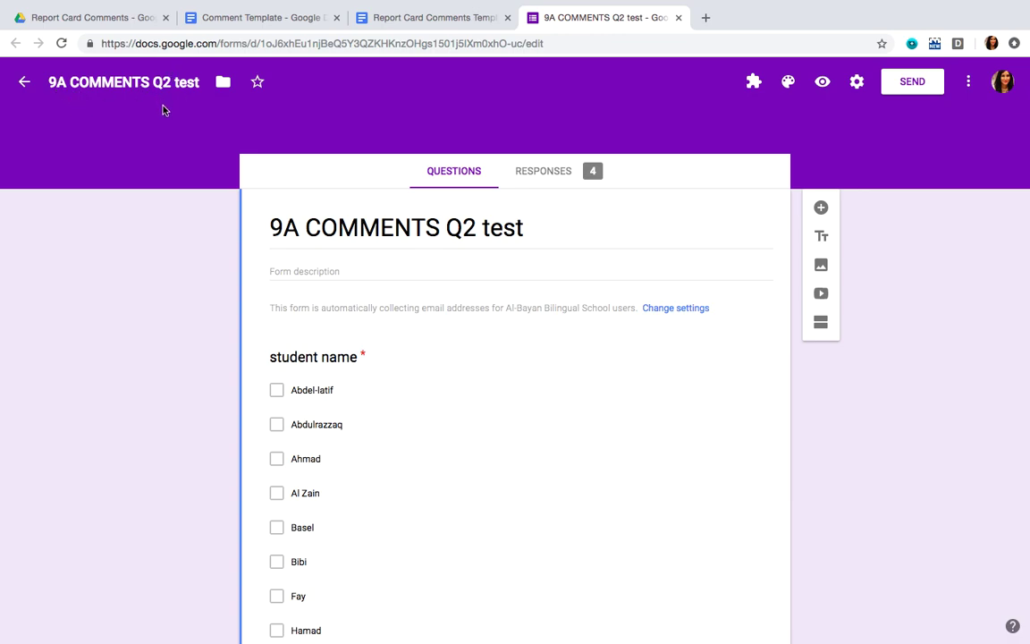
scroll(142, 386, "down", 1)
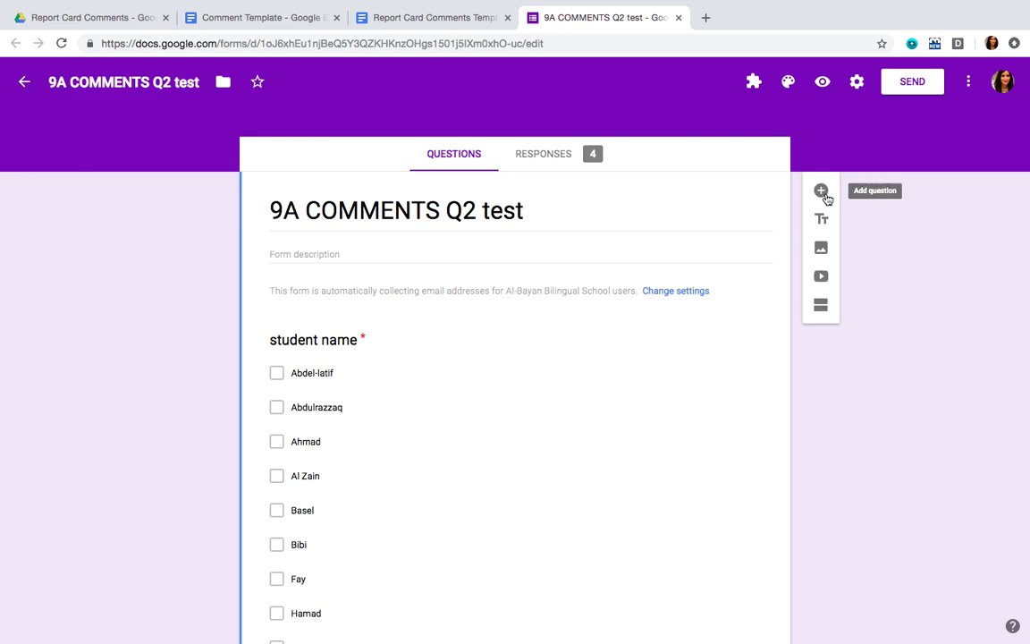
left_click(475, 422)
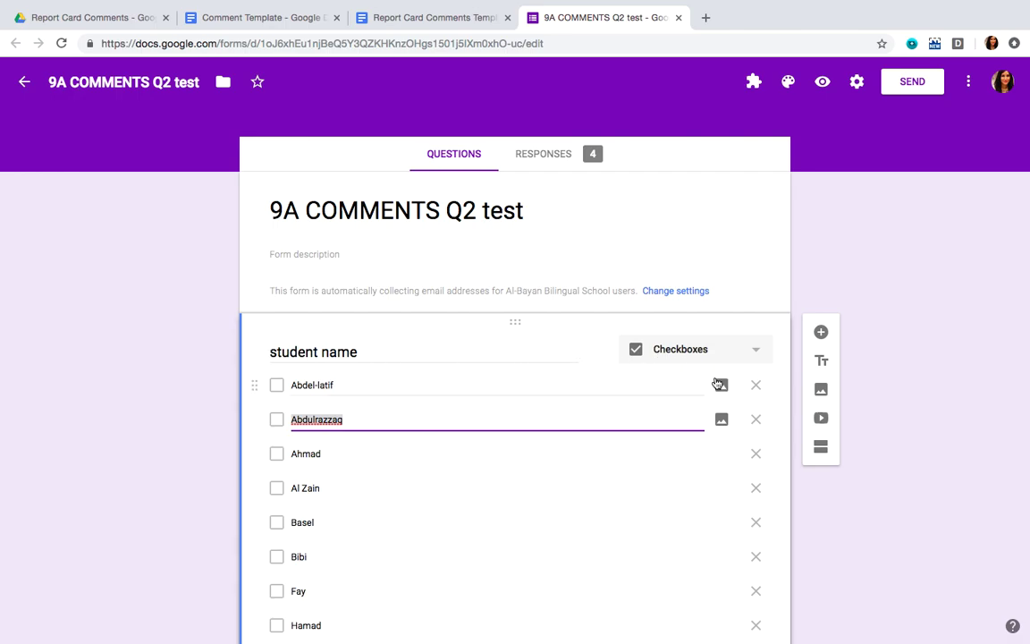
left_click(694, 356)
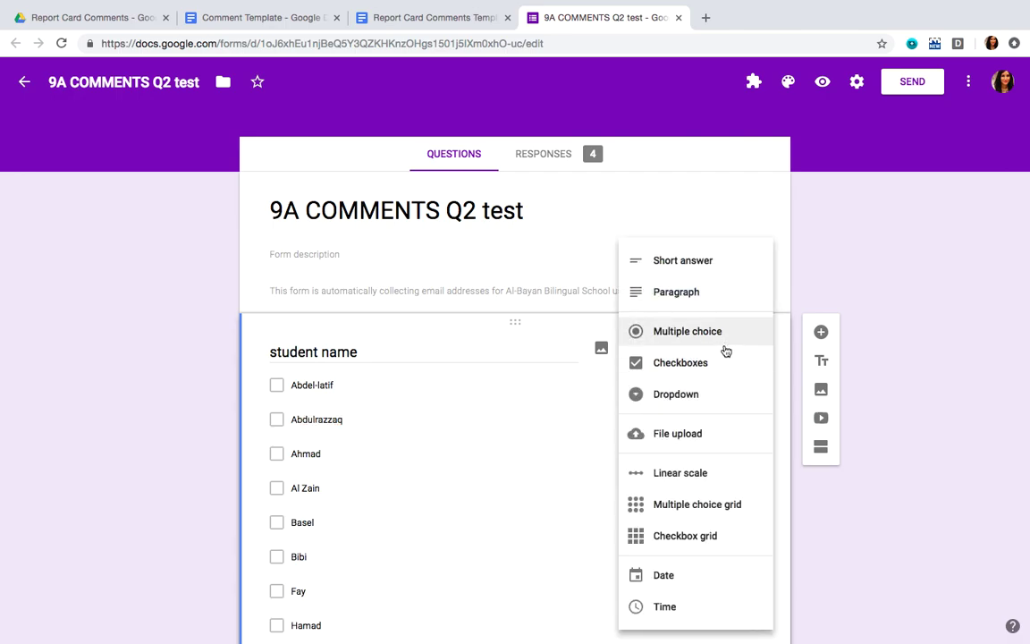
left_click(712, 344)
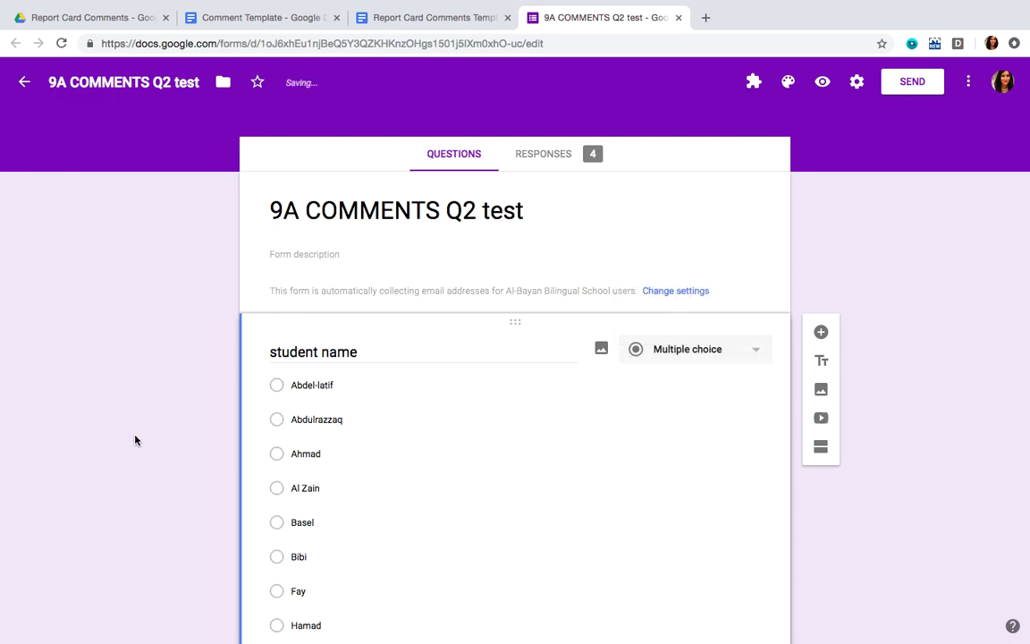
Review the full list of answer options in the student name question
scroll(329, 470, "down", 2)
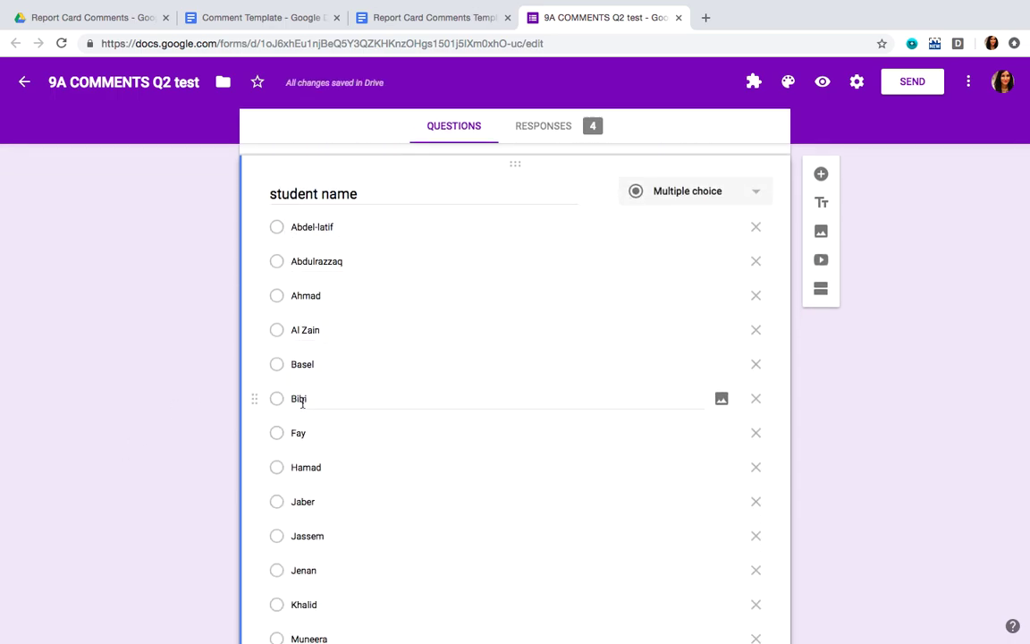
scroll(309, 447, "down", 3)
scroll(310, 478, "up", 3)
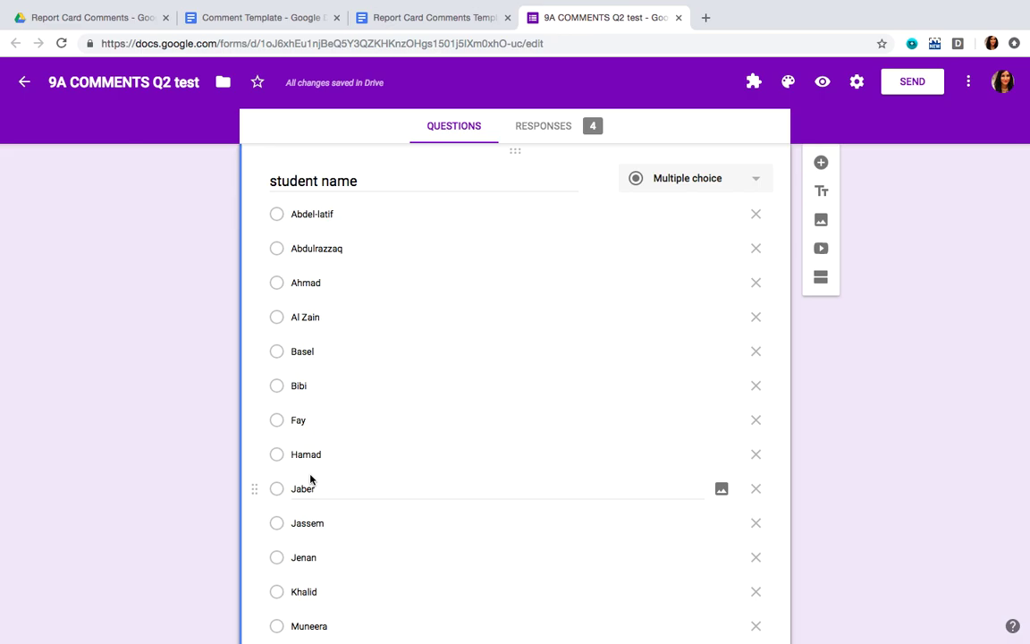
scroll(310, 480, "down", 4)
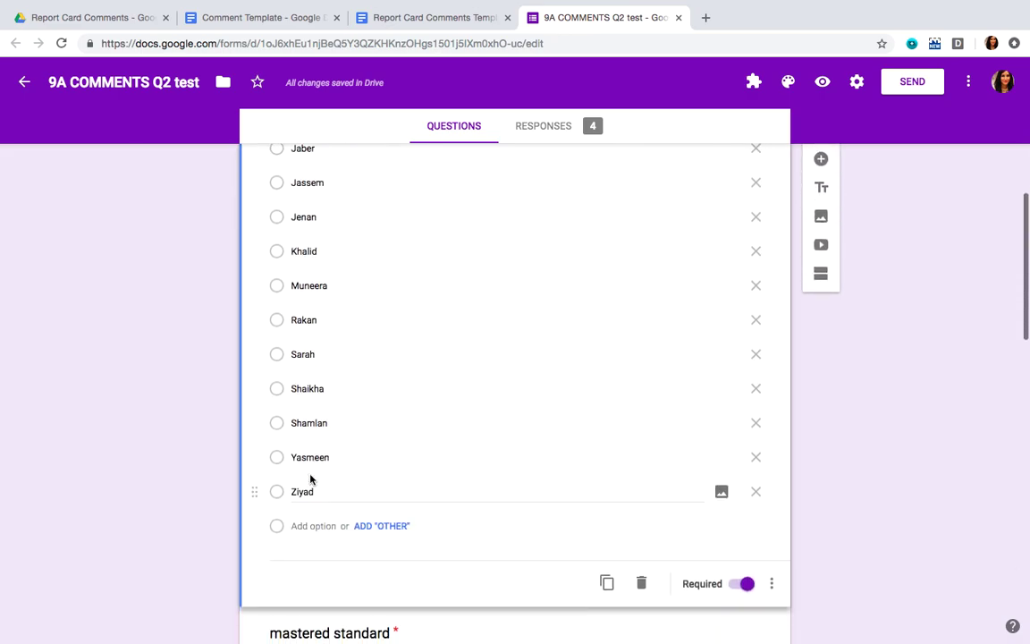
scroll(322, 475, "up", 1)
scroll(323, 476, "up", 4)
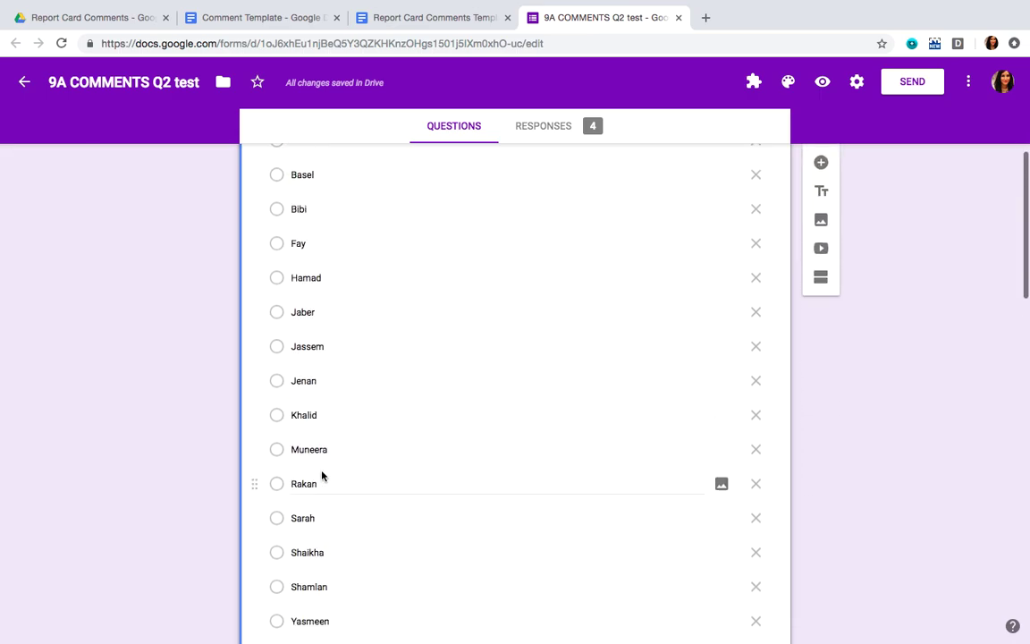
scroll(321, 475, "down", 5)
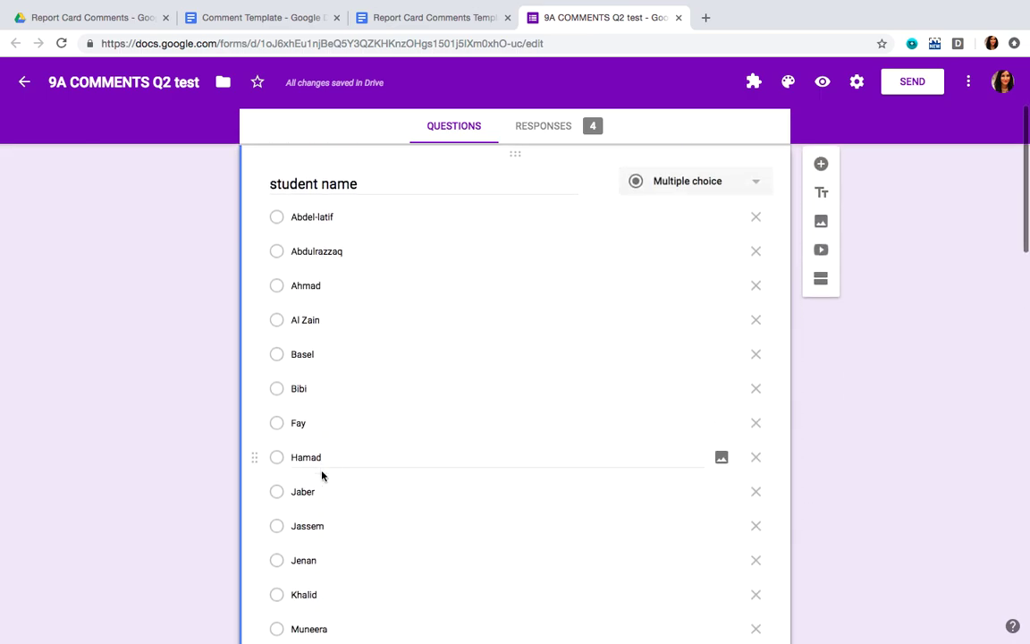
Examine the answer options of the mastered standard and unmastered standard questions and the option for duplicating a question
scroll(322, 476, "down", 3)
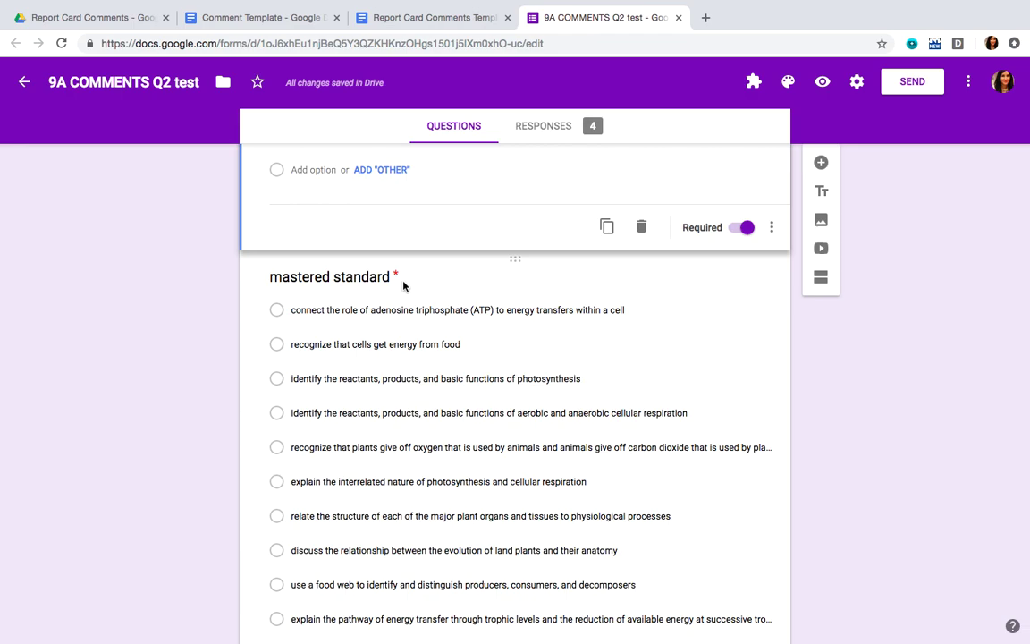
scroll(402, 286, "down", 1)
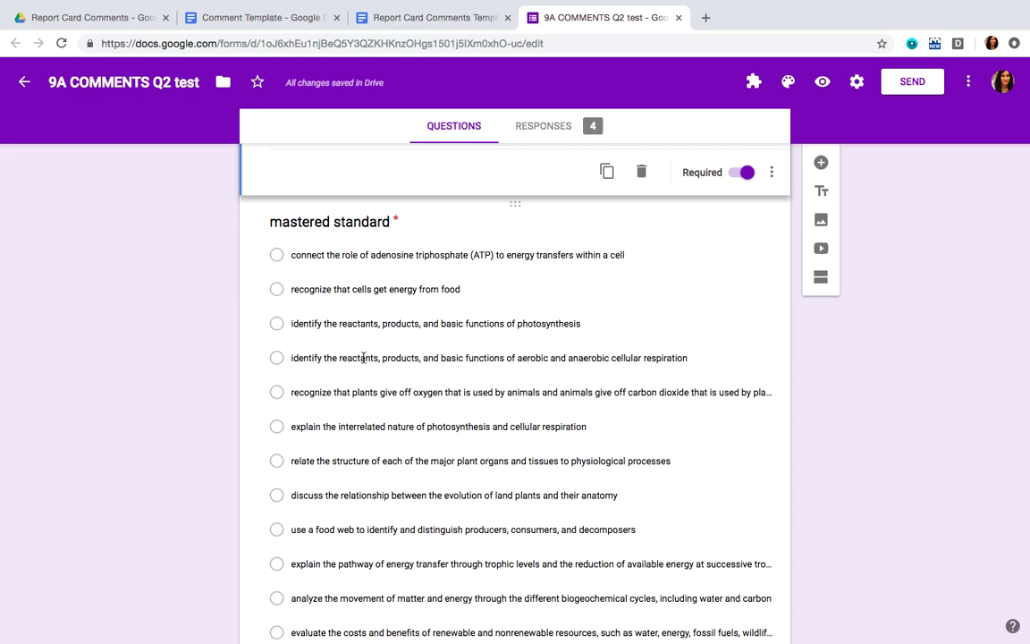
scroll(363, 358, "down", 2)
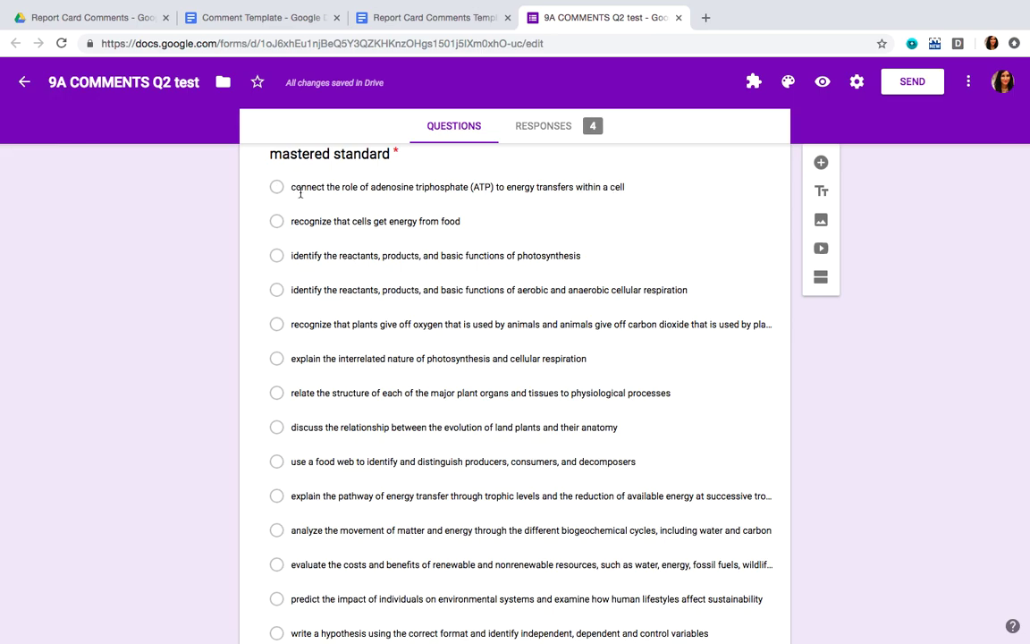
scroll(317, 256, "down", 1)
scroll(318, 256, "down", 3)
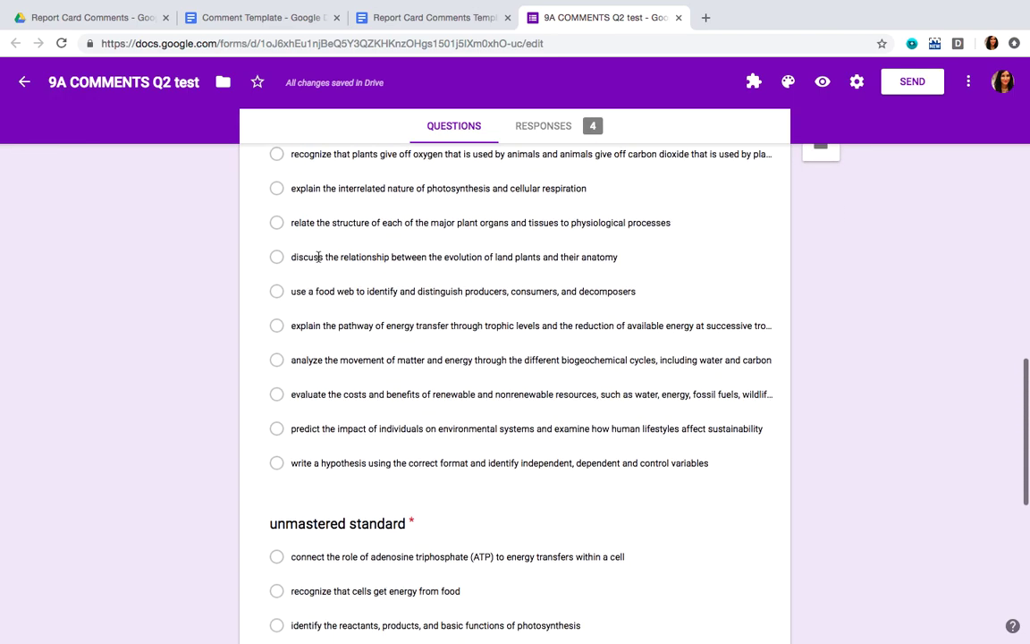
scroll(310, 257, "up", 6)
scroll(595, 381, "down", 5)
left_click(645, 277)
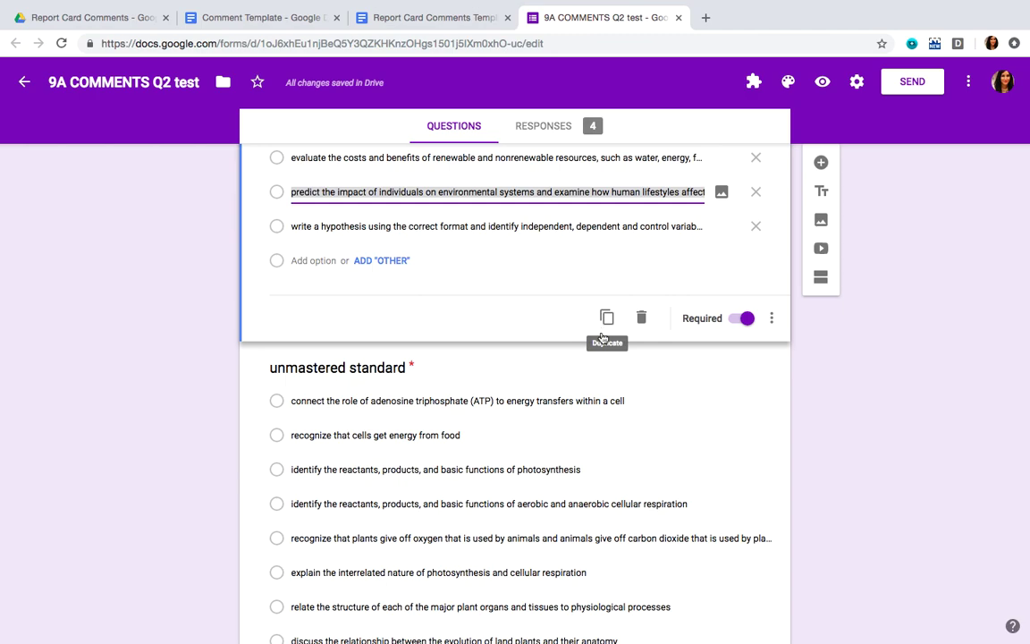
scroll(615, 318, "down", 3)
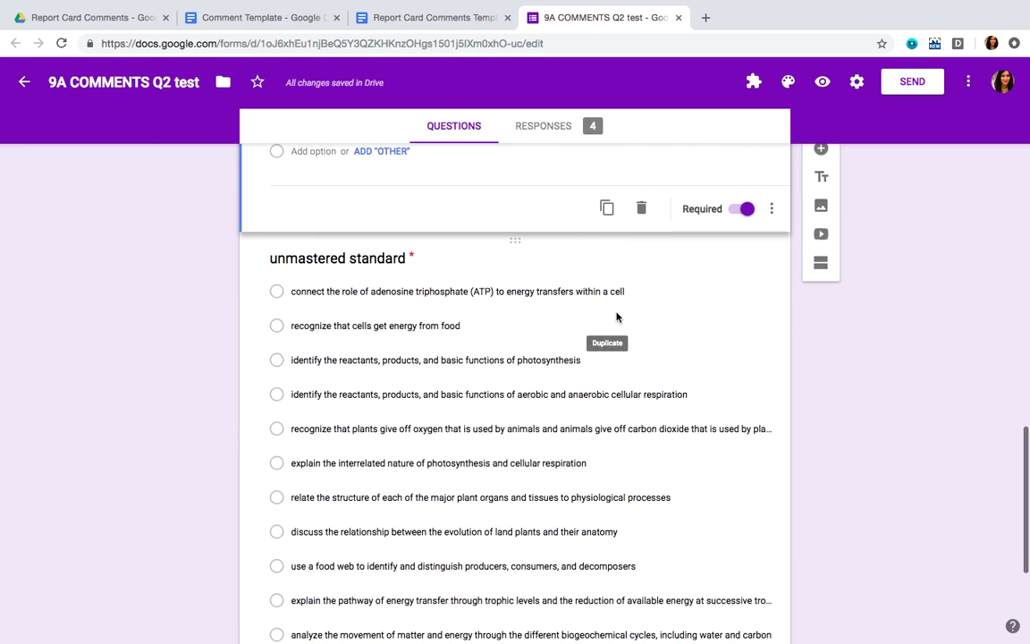
scroll(451, 527, "down", 4)
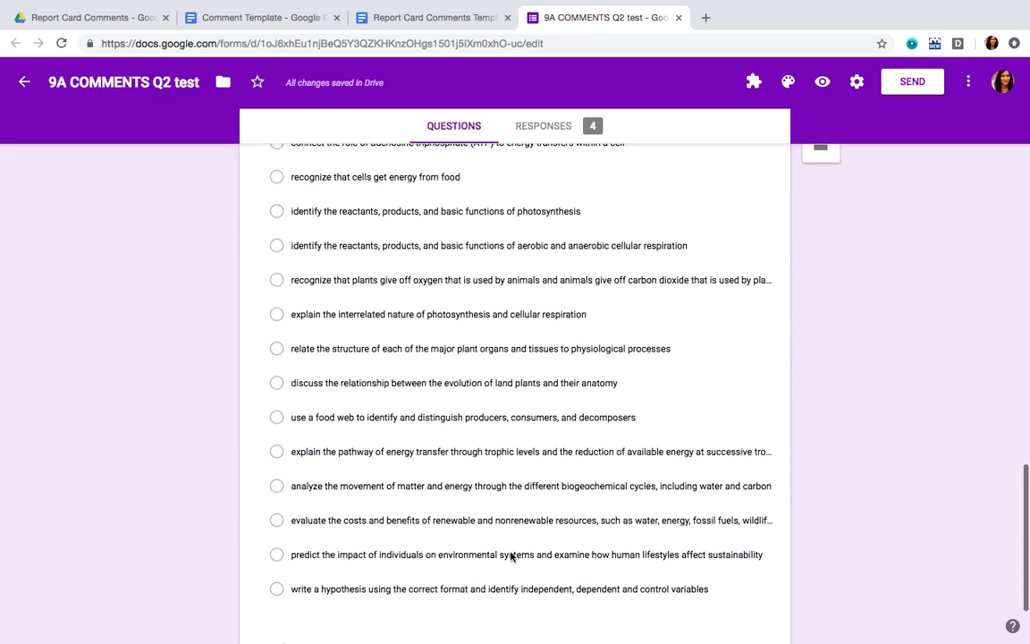
Review the form's student name, mastered standard, unmastered standard and other comments questions from the title to the end
left_click(510, 552)
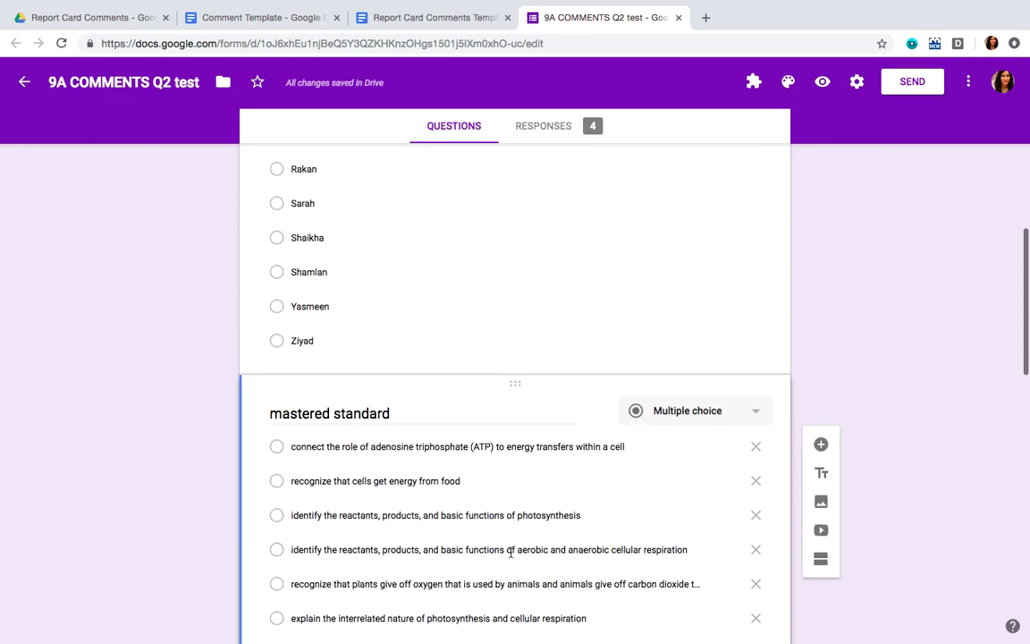
scroll(510, 551, "down", 1)
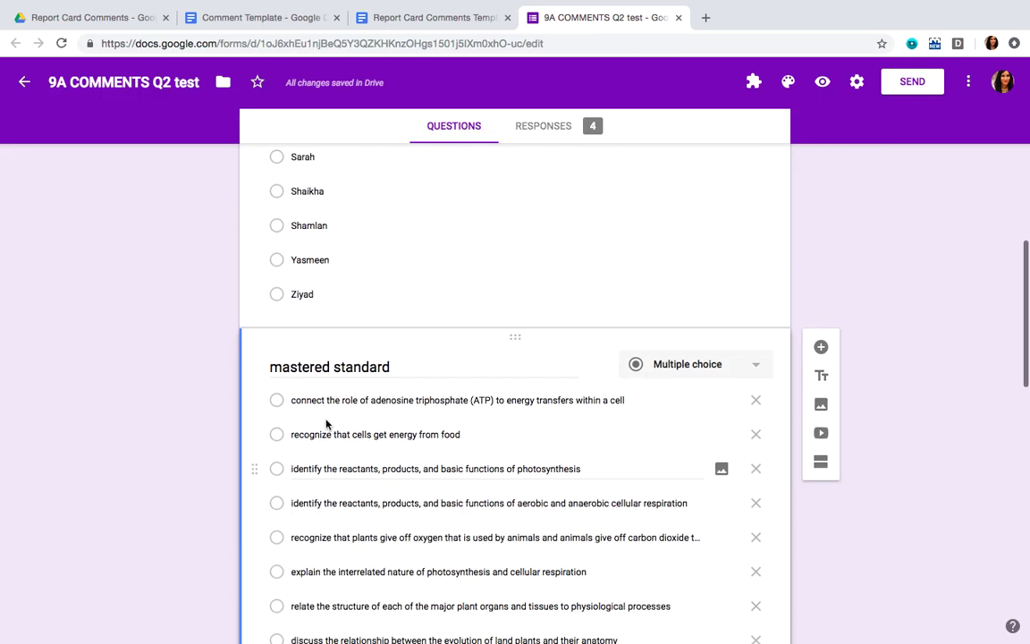
right_click(429, 382)
left_click(239, 451)
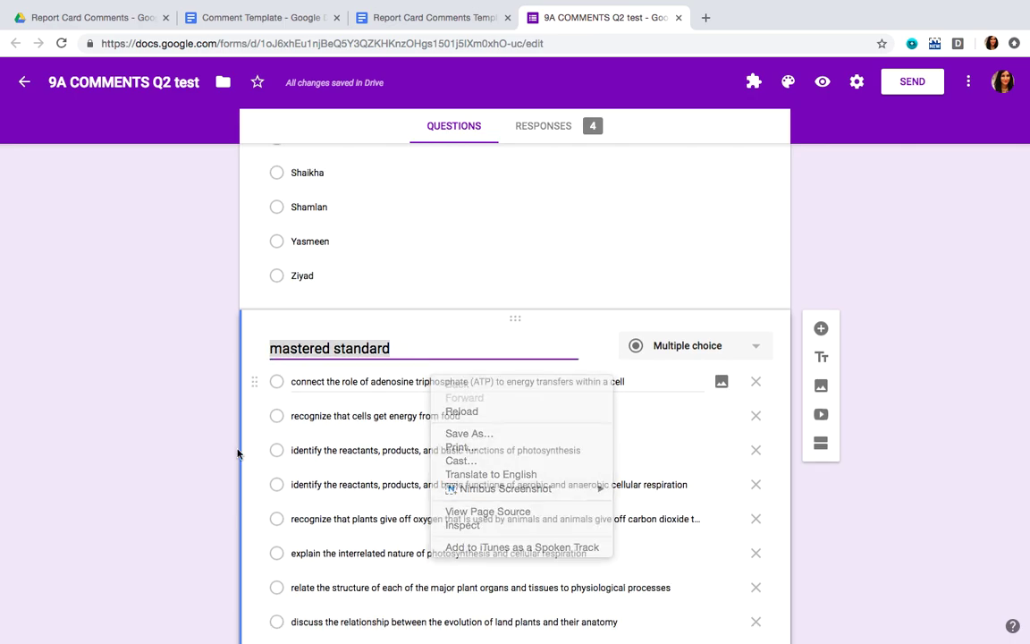
scroll(236, 453, "down", 5)
scroll(237, 453, "down", 5)
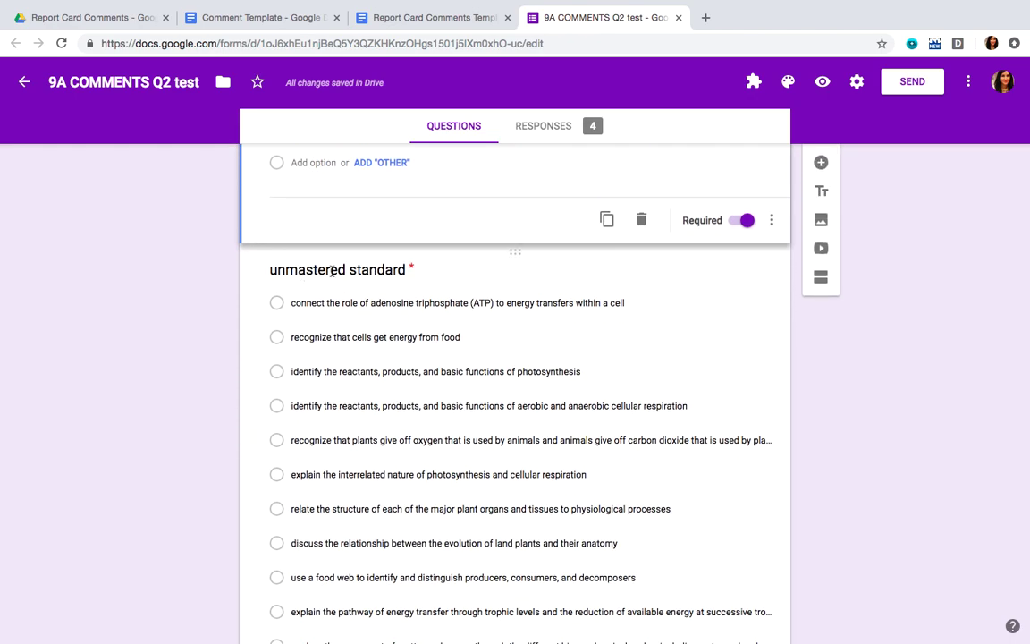
scroll(412, 270, "down", 3)
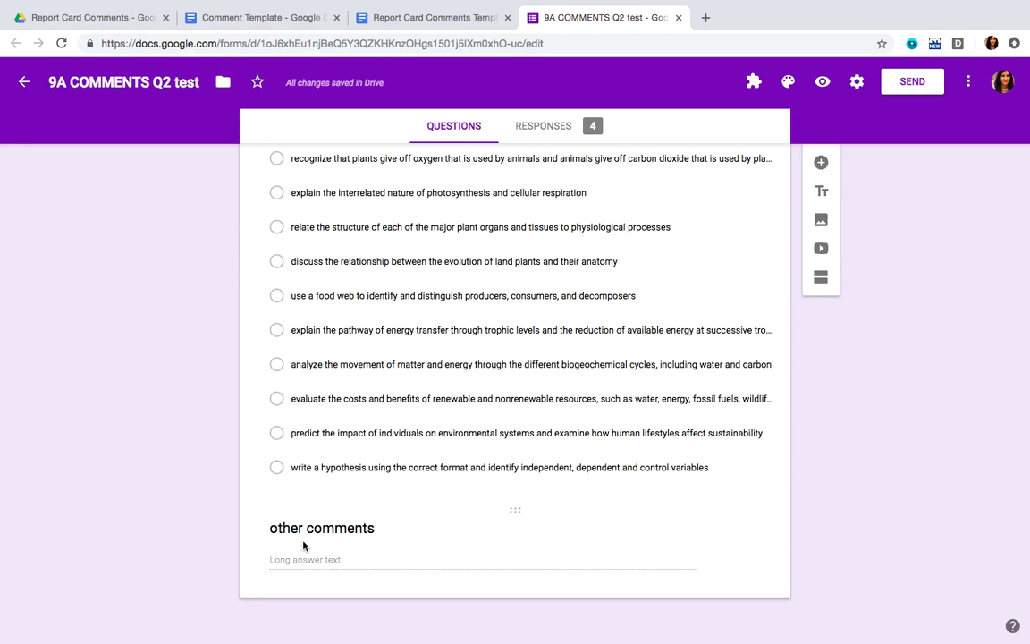
left_click(337, 474)
scroll(374, 526, "up", 20)
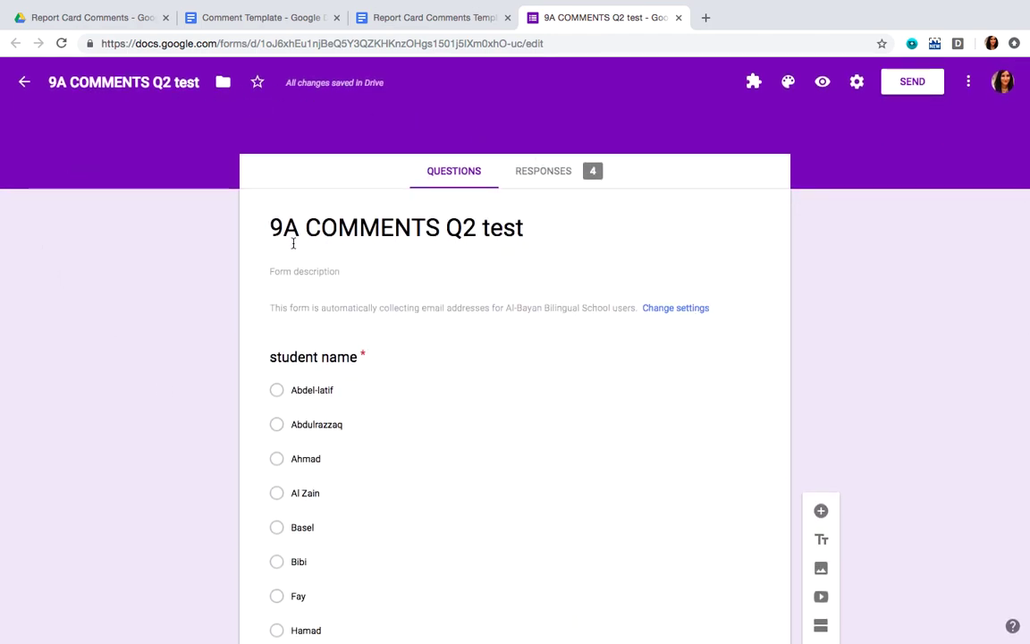
scroll(361, 393, "down", 6)
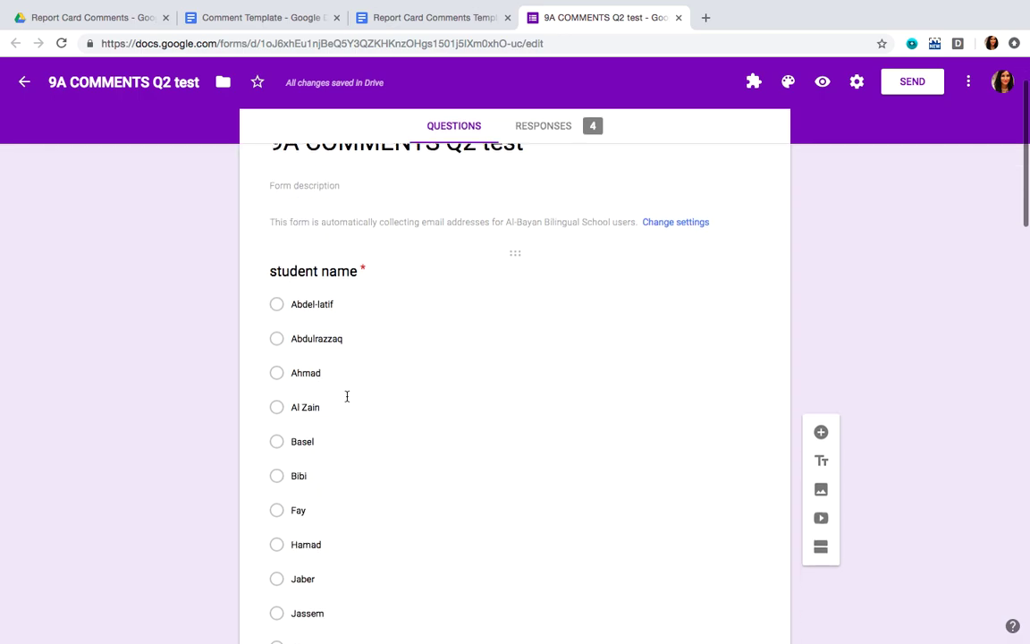
scroll(347, 396, "down", 10)
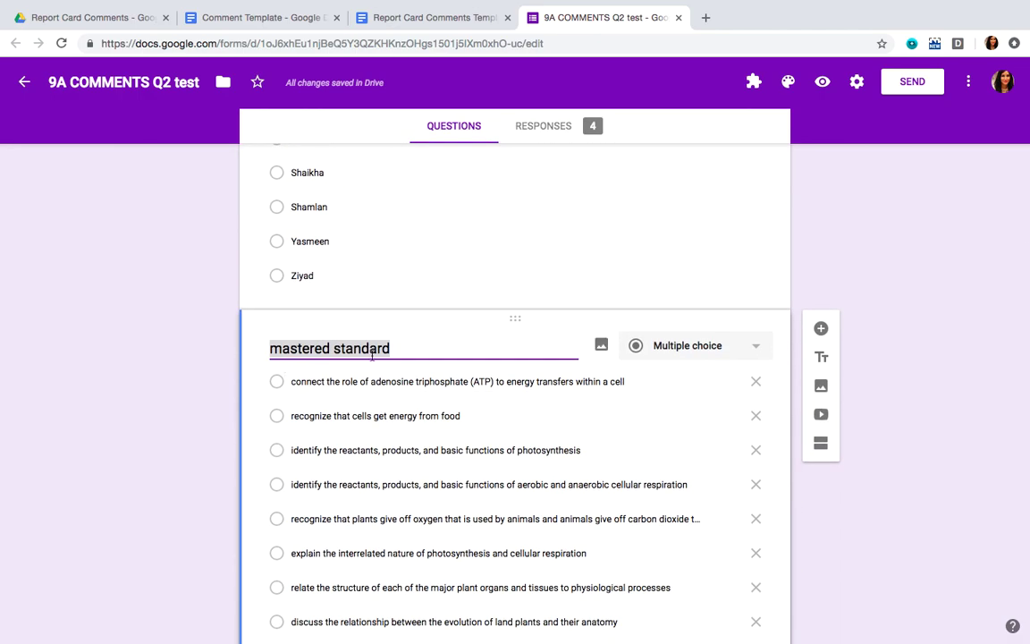
scroll(364, 507, "down", 10)
scroll(364, 507, "down", 7)
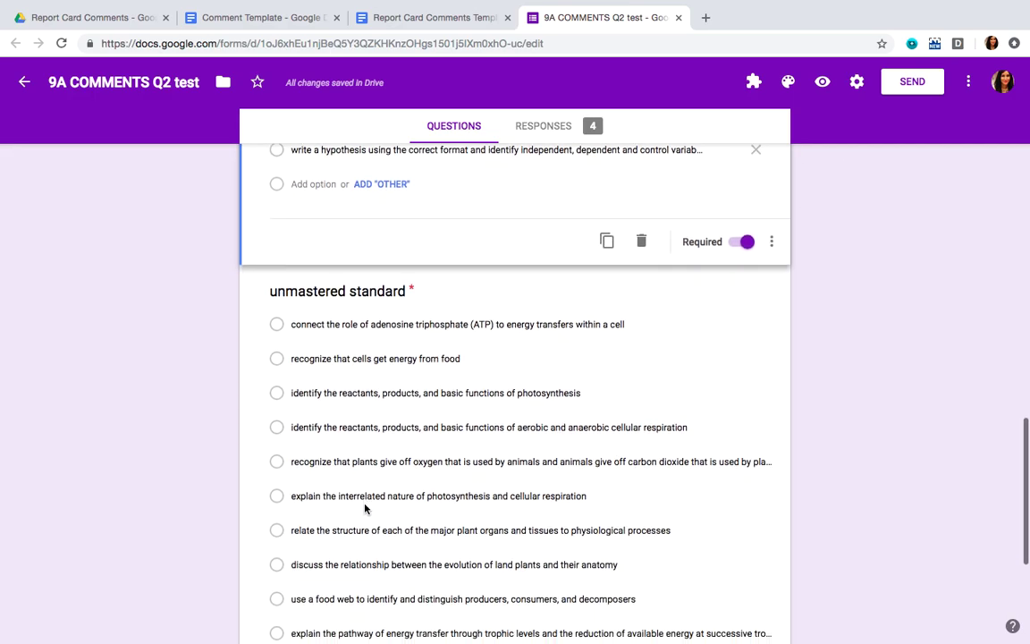
scroll(365, 504, "down", 4)
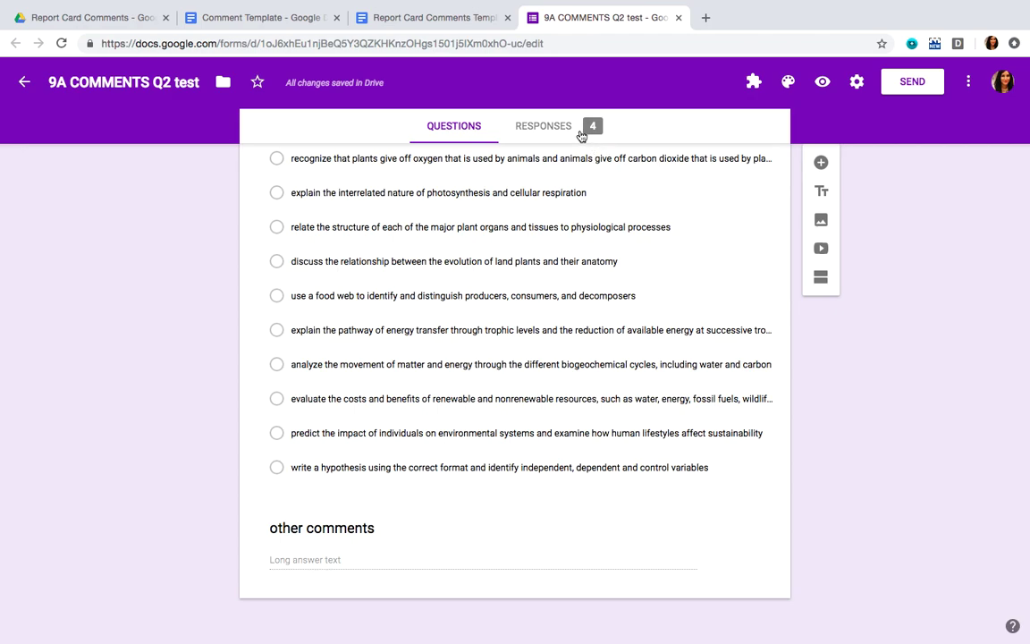
Preview the form, choose the first student, and select "explain the interrelated nature of photosynthesis and cellular respiration" as the mastered standard
left_click(825, 83)
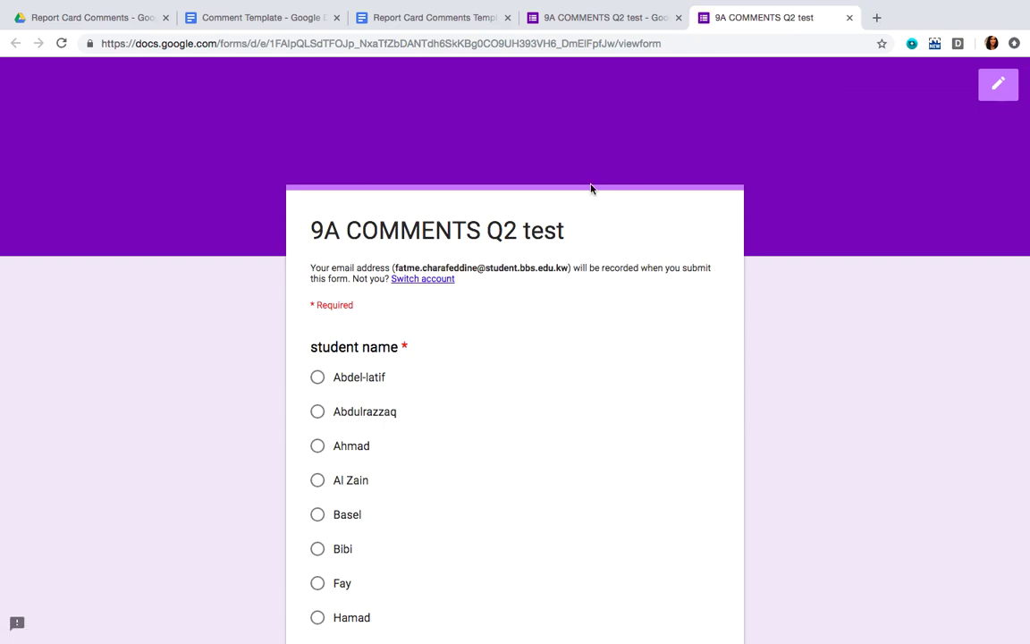
scroll(591, 189, "down", 3)
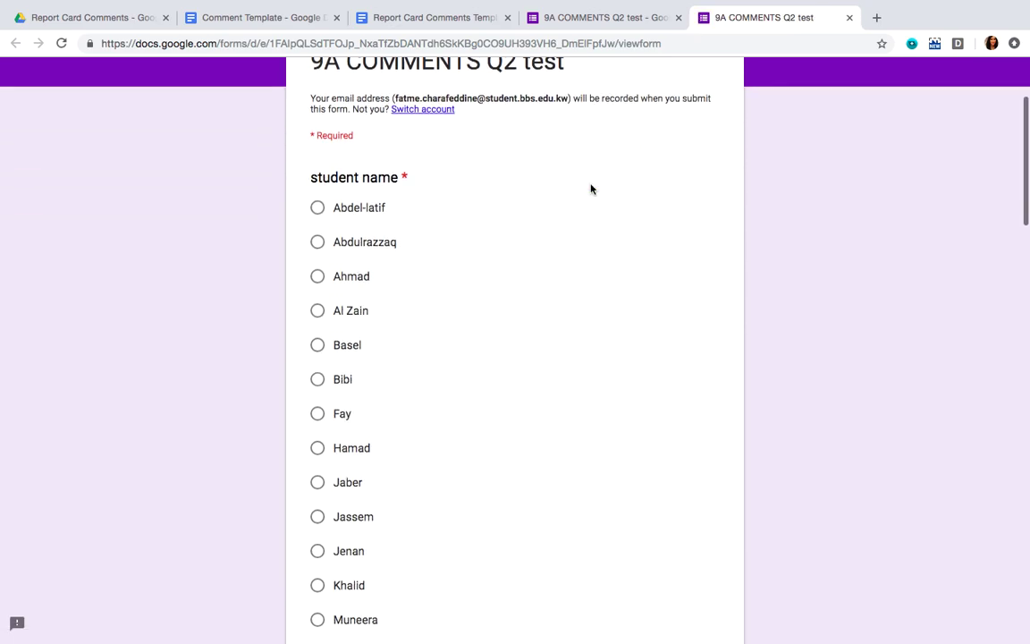
left_click(321, 208)
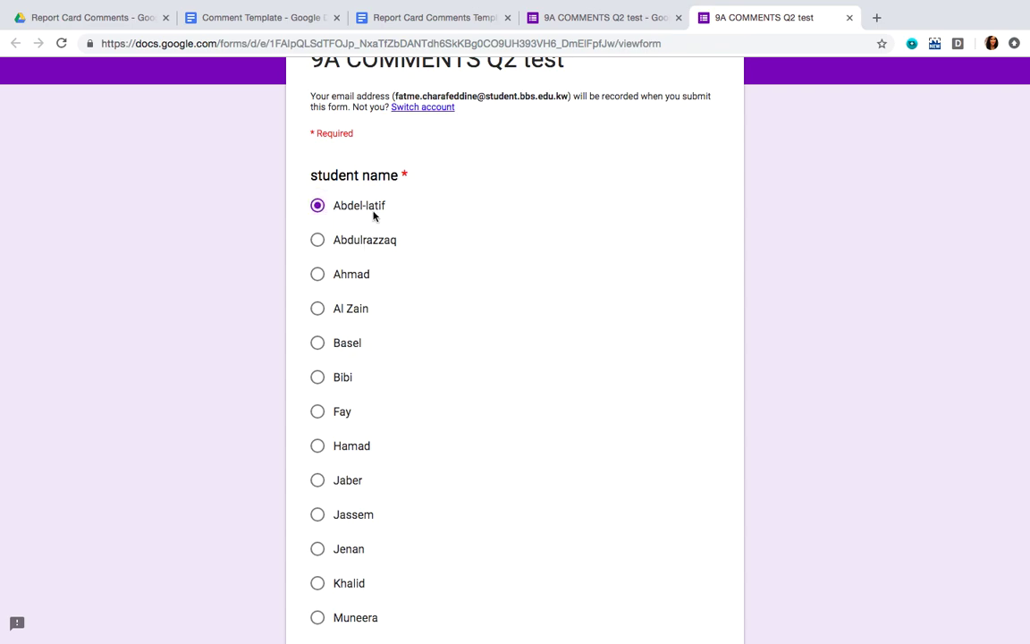
scroll(408, 217, "down", 7)
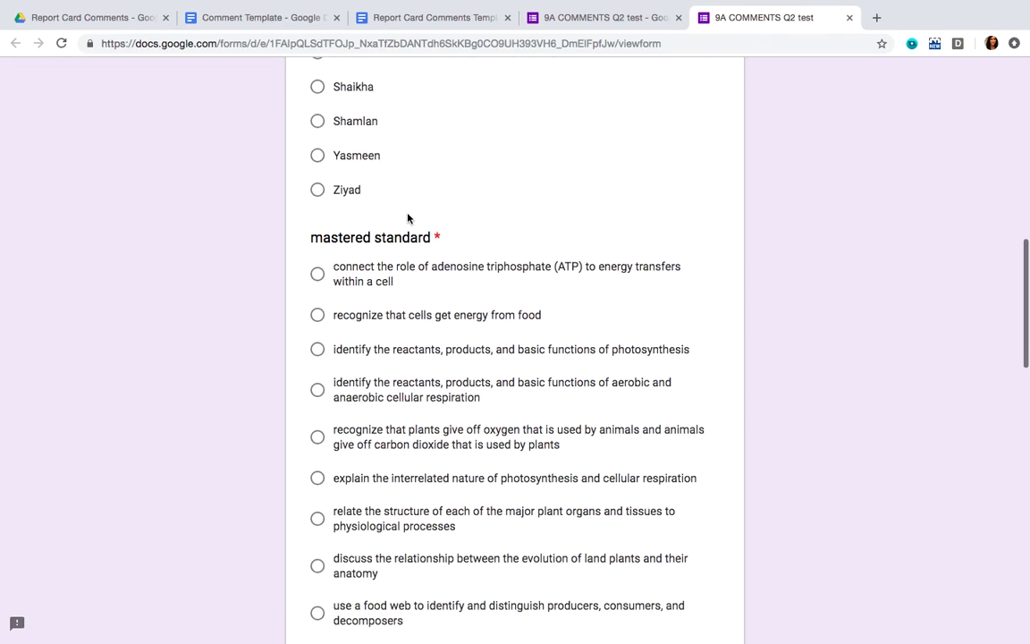
scroll(333, 424, "down", 1)
left_click(317, 417)
Select "explain the pathway of energy transfer through trophic levels and the reduction of available energy at successive trophic levels" as the unmastered standard
scroll(318, 420, "down", 10)
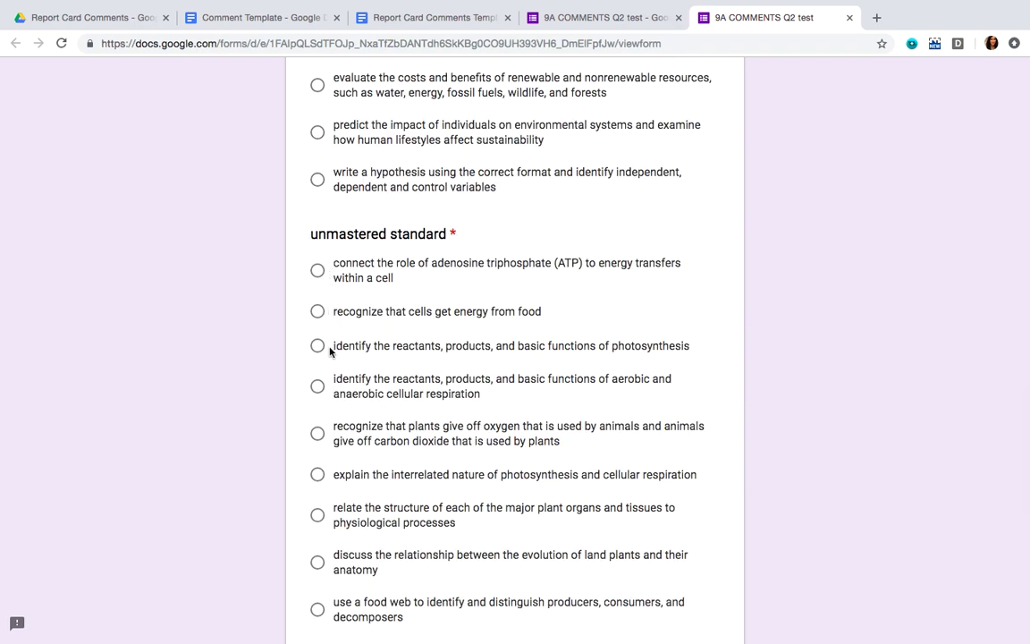
scroll(331, 432, "down", 2)
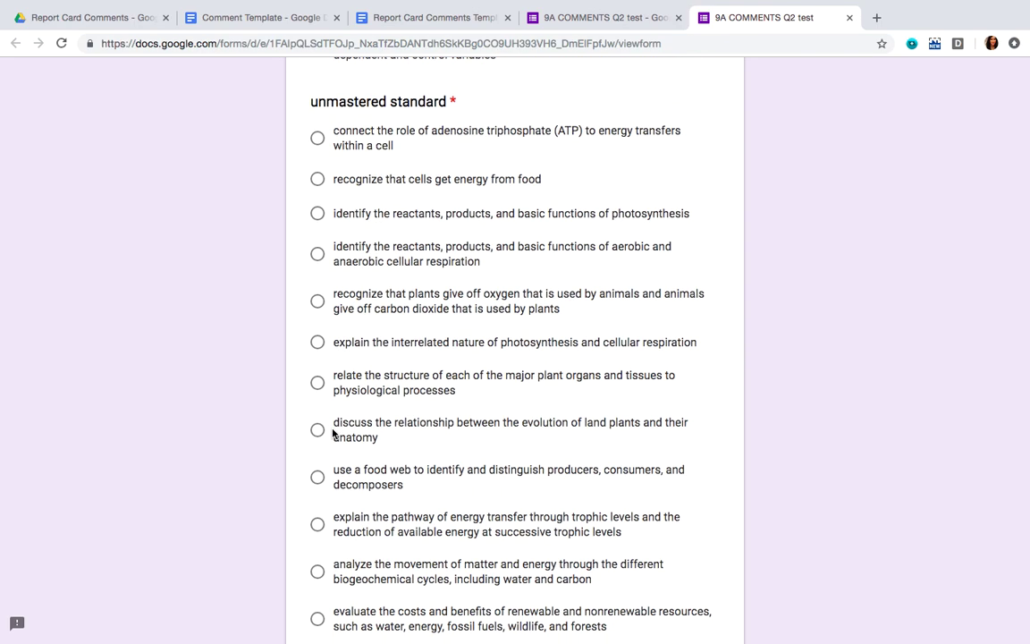
scroll(333, 433, "down", 1)
left_click(319, 467)
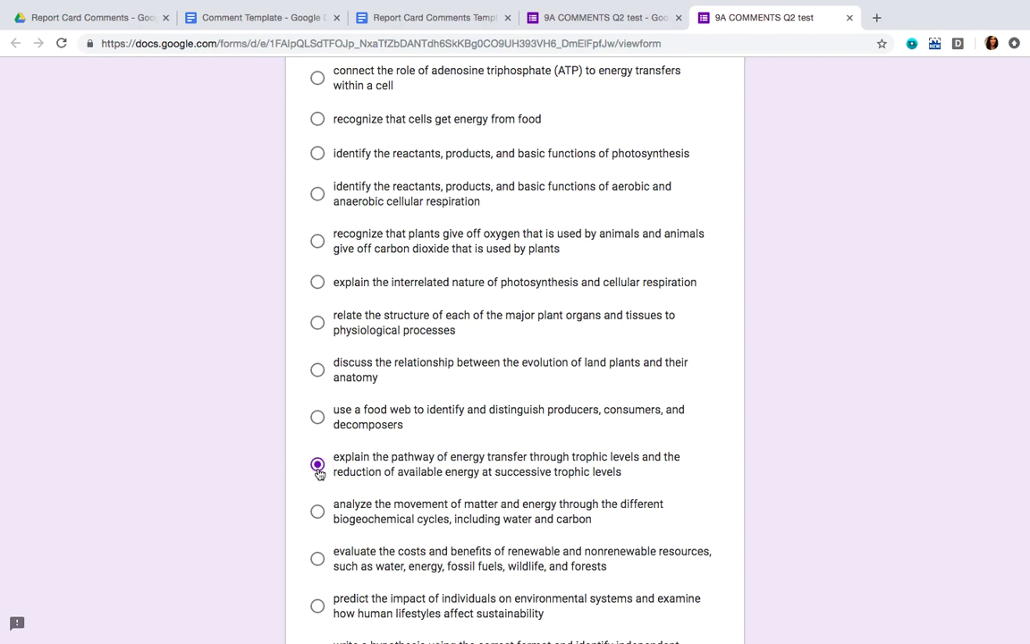
Enter "Daily reviewing of materials is highly recommended." under other comments and submit the response
scroll(322, 460, "down", 6)
left_click(327, 372)
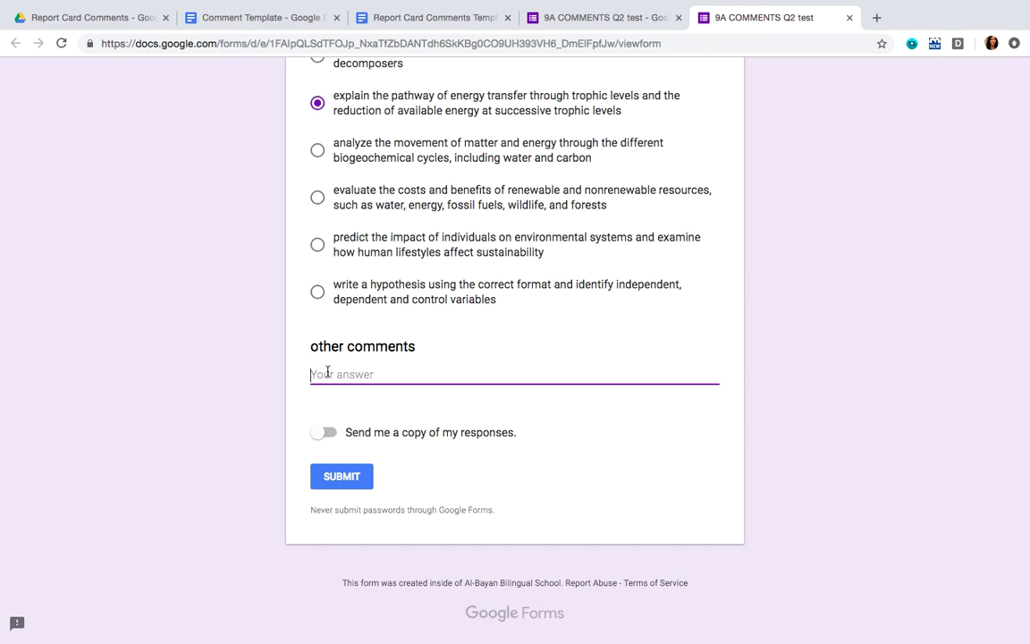
type("Daily reviewing of materials is ")
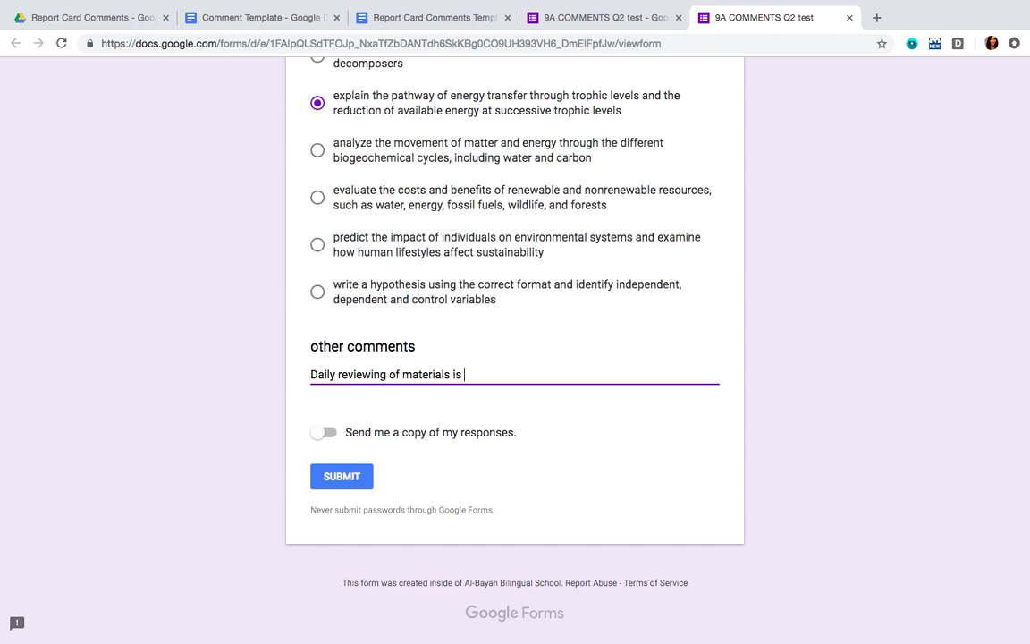
type("highly recommended.")
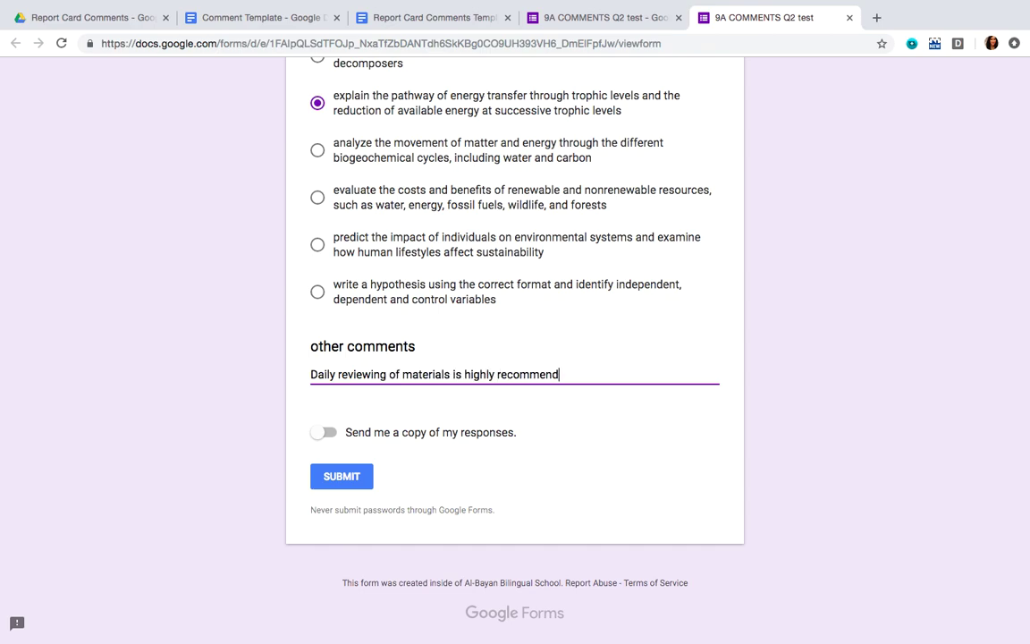
left_click(340, 477)
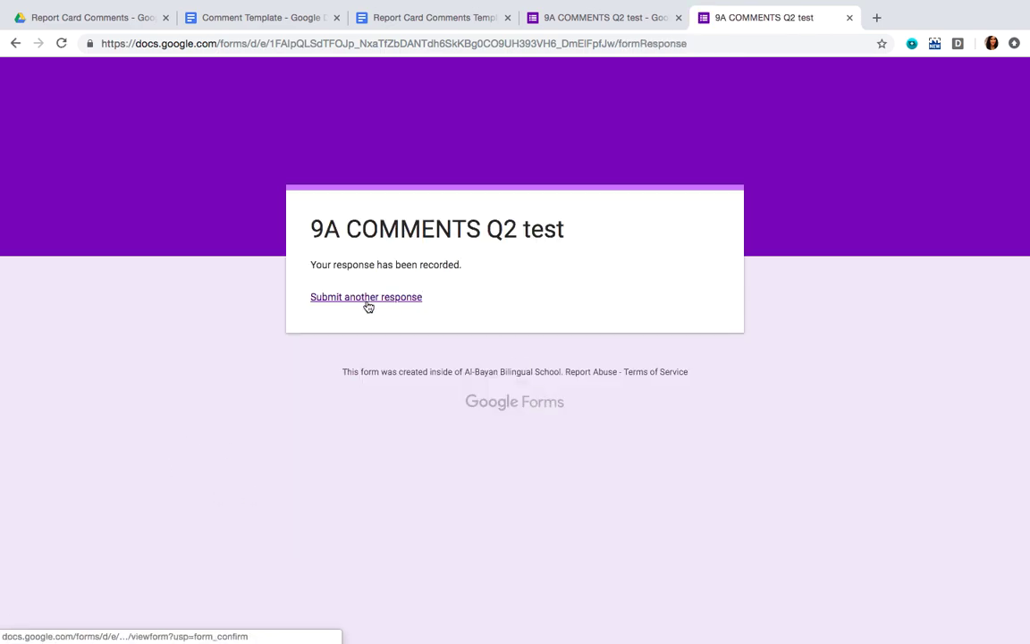
Start another response for the second student, with "recognize that plants give off oxygen that is used by animals…" as the mastered standard
left_click(357, 300)
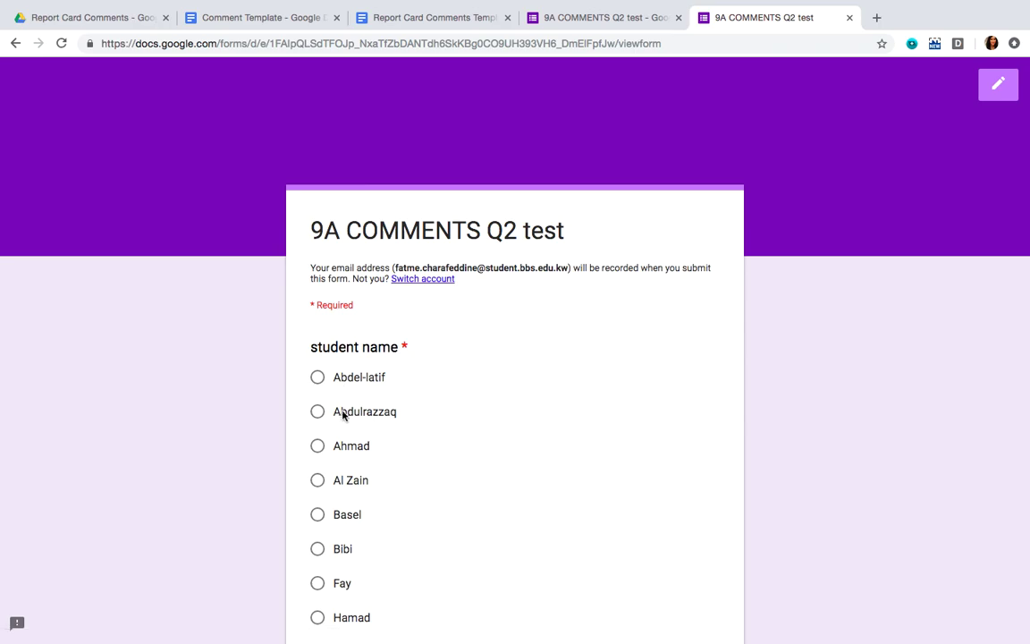
left_click(318, 411)
scroll(623, 502, "down", 5)
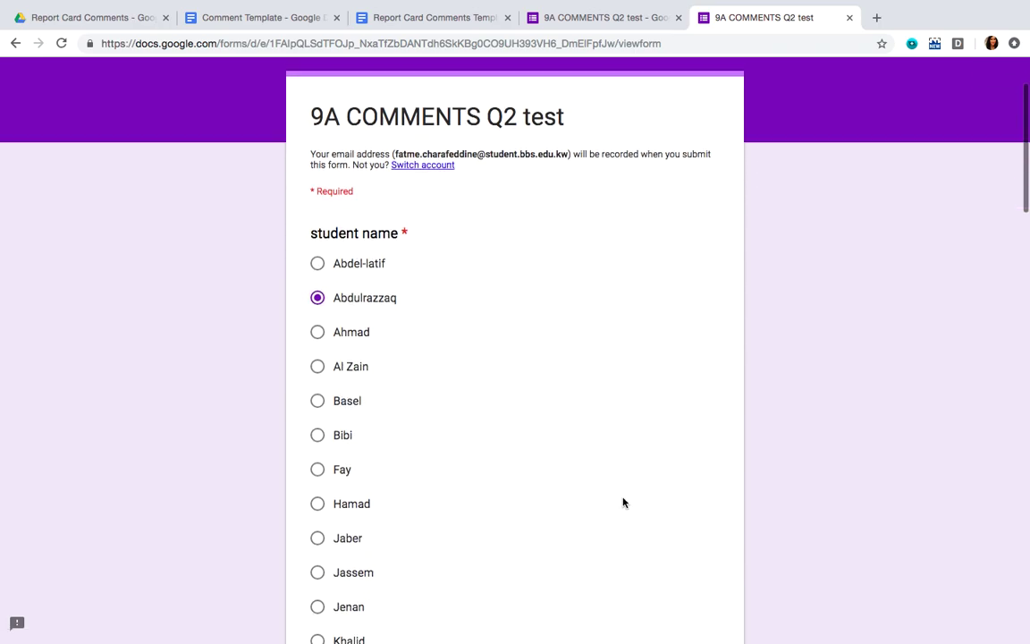
scroll(623, 503, "down", 3)
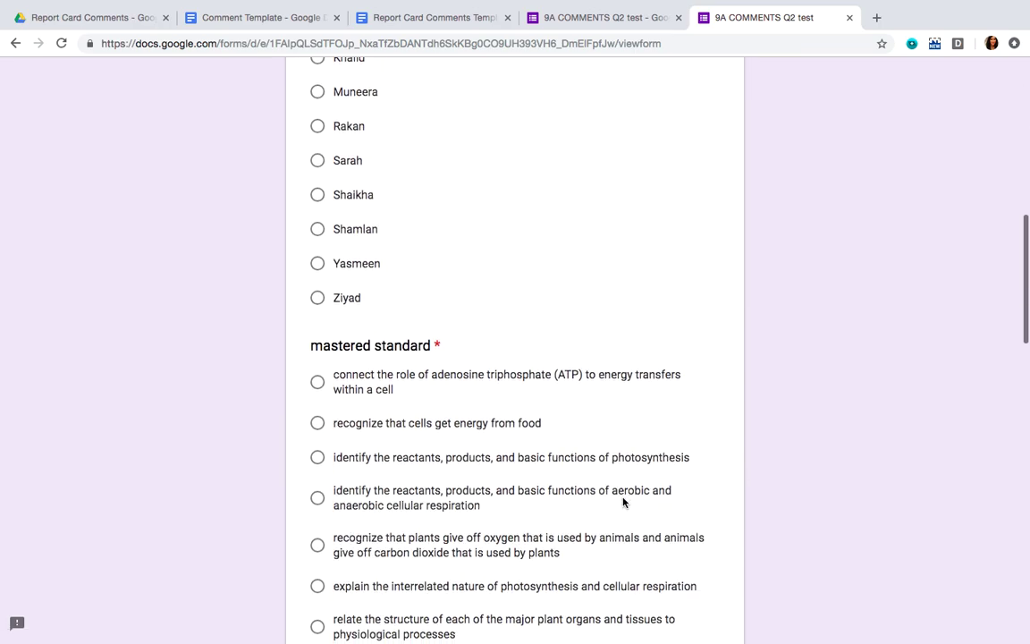
left_click(317, 535)
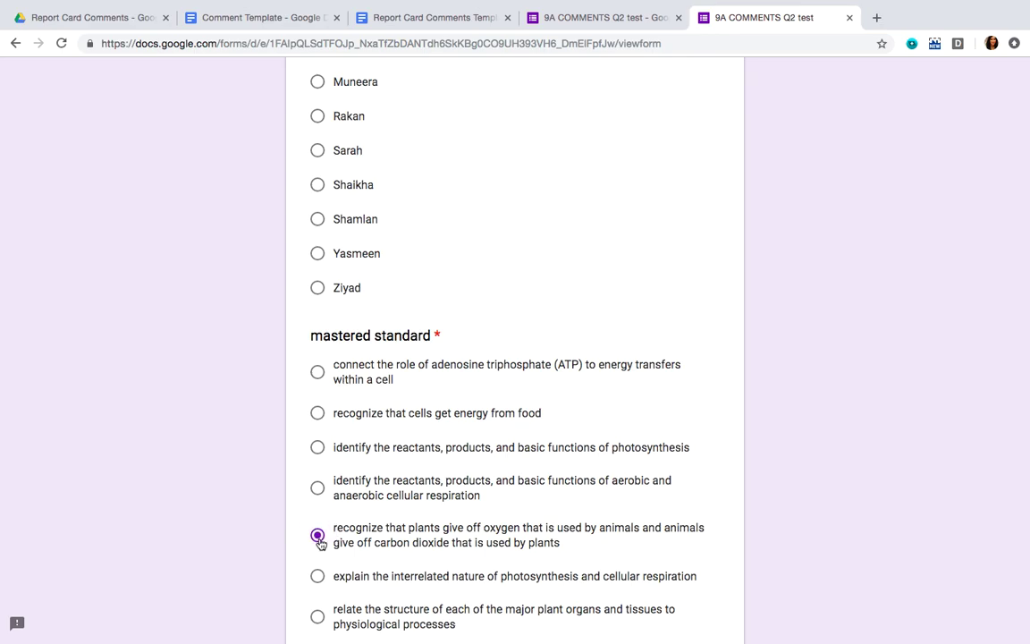
Set the unmastered standard to "evaluate the costs and benefits of renewable and nonrenewable resources…" and submit the response without other comments
scroll(320, 536, "down", 12)
left_click(318, 502)
scroll(320, 501, "down", 4)
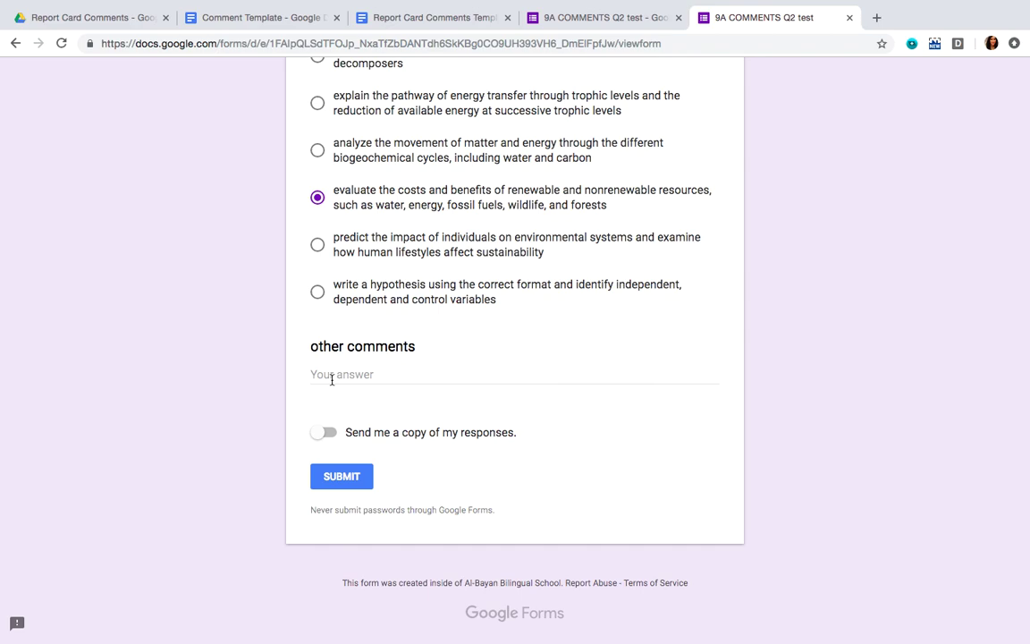
left_click(330, 482)
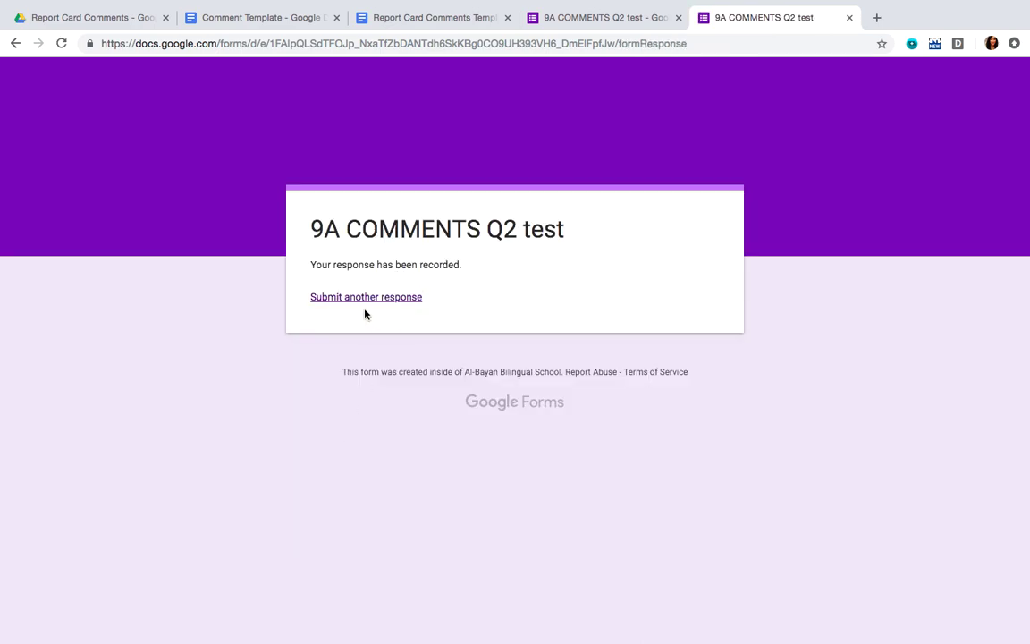
Open another blank response, look through its questions, and close the form preview
left_click(353, 298)
scroll(351, 450, "down", 12)
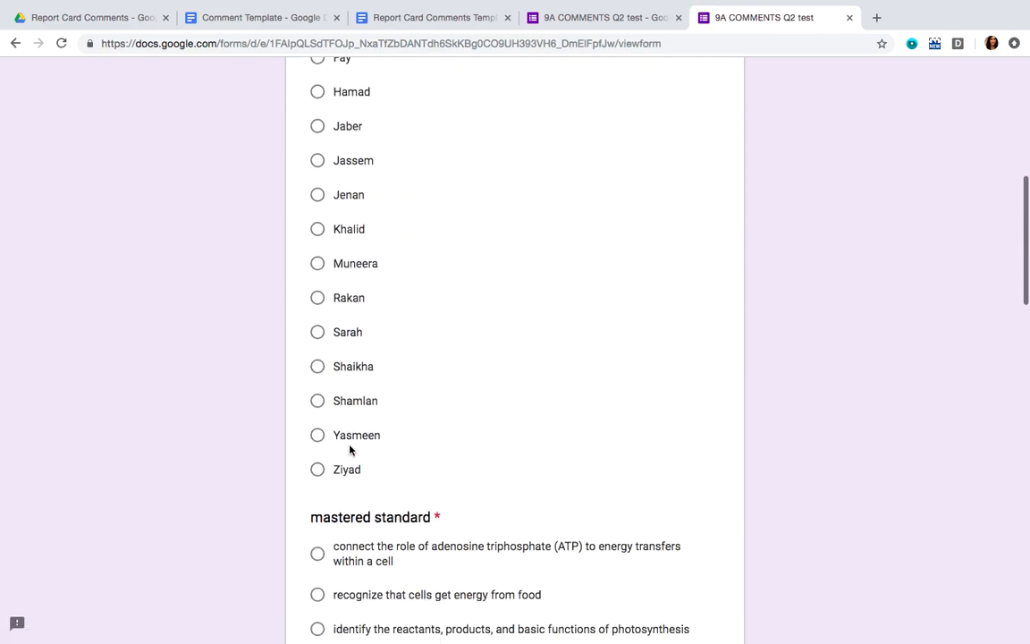
scroll(349, 449, "down", 5)
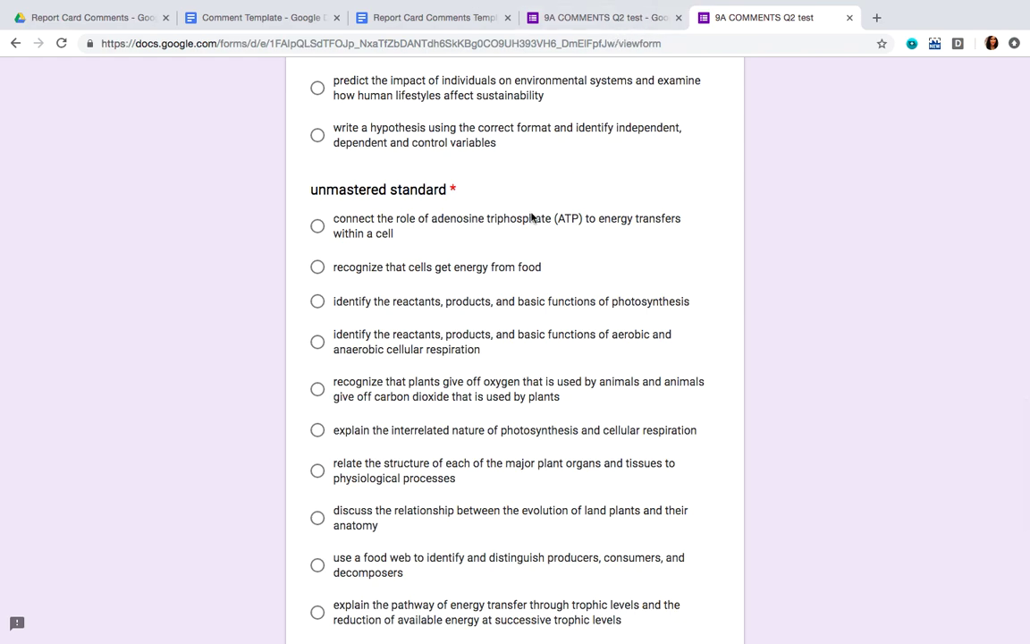
scroll(534, 218, "up", 20)
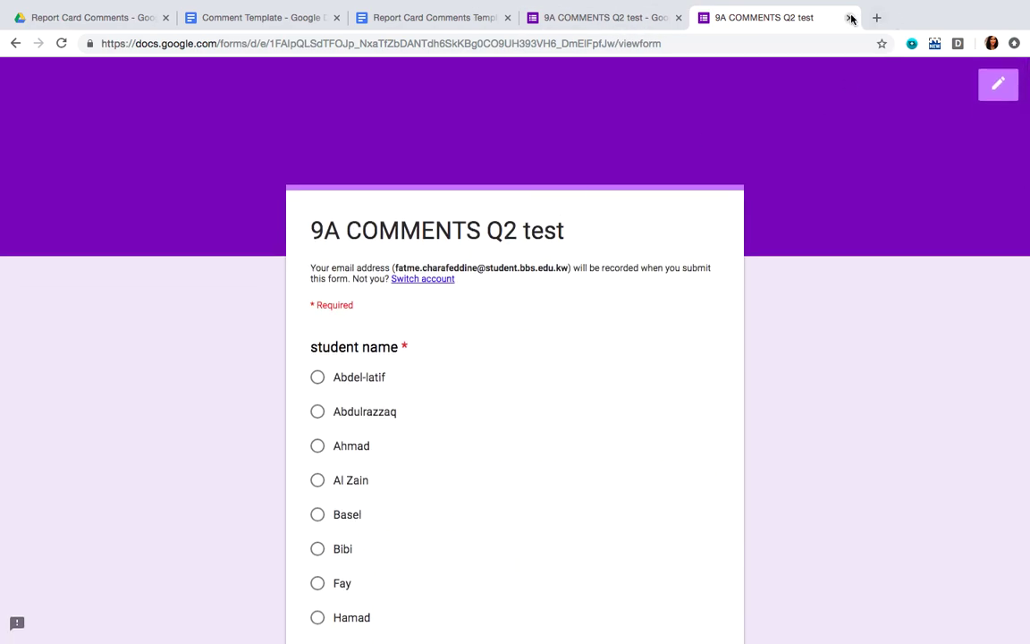
left_click(849, 18)
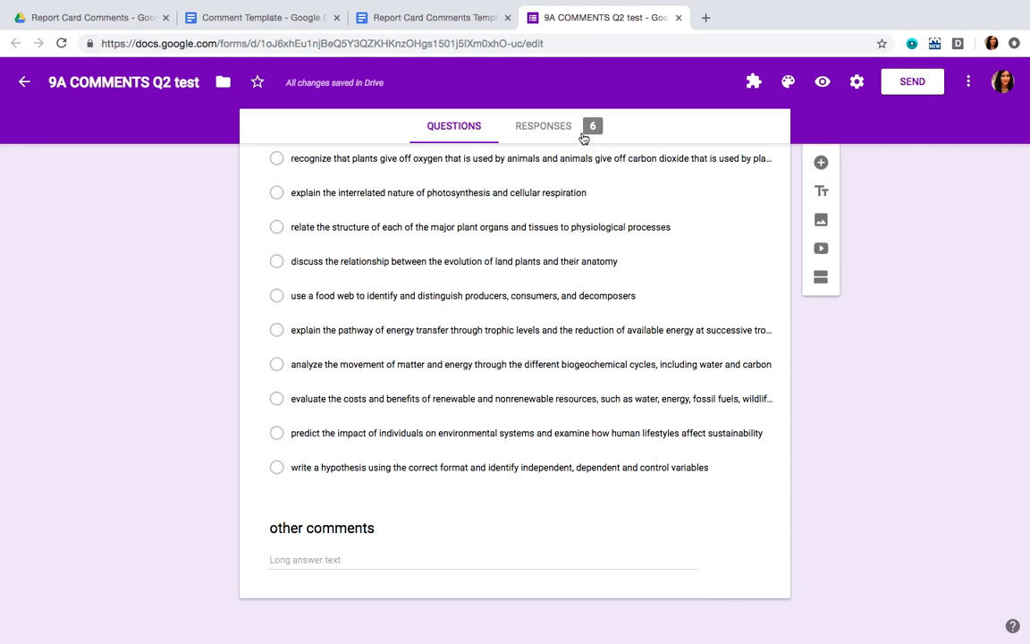
View the form's collected responses and send them to a newly created spreadsheet
left_click(583, 137)
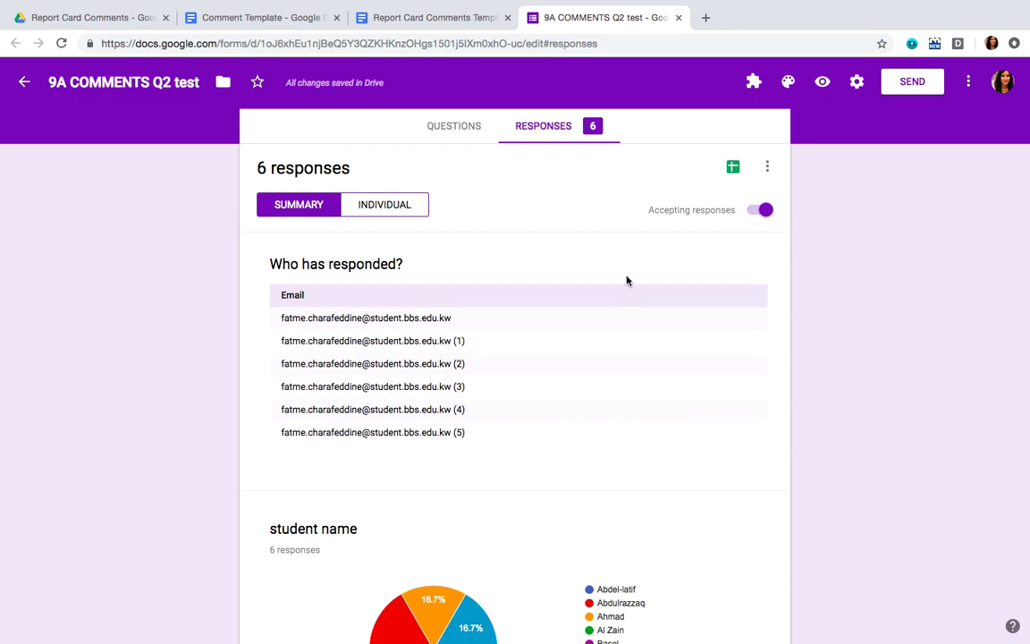
left_click(732, 168)
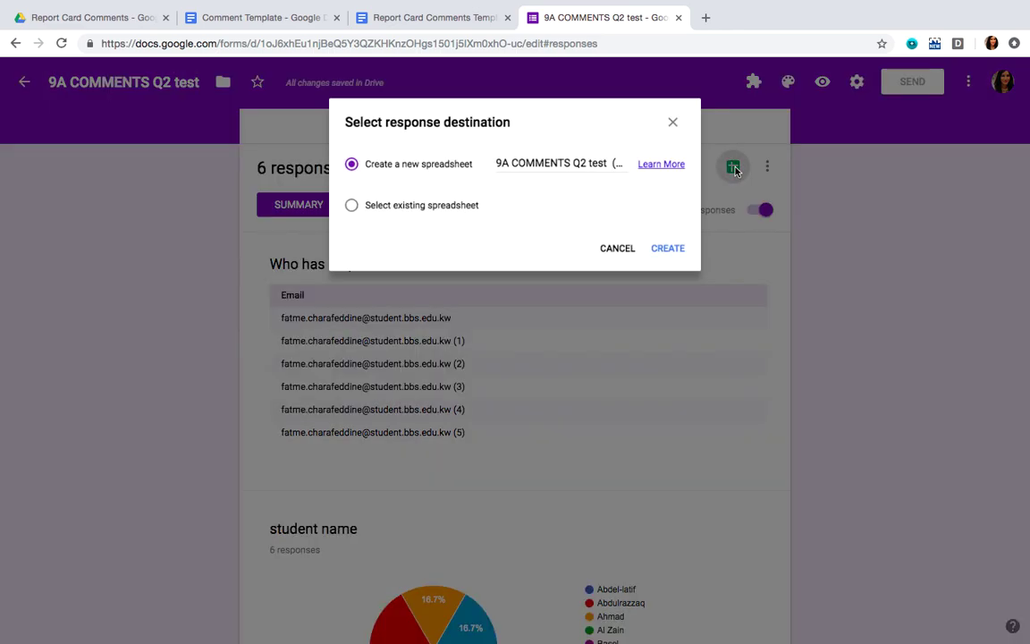
left_click(679, 257)
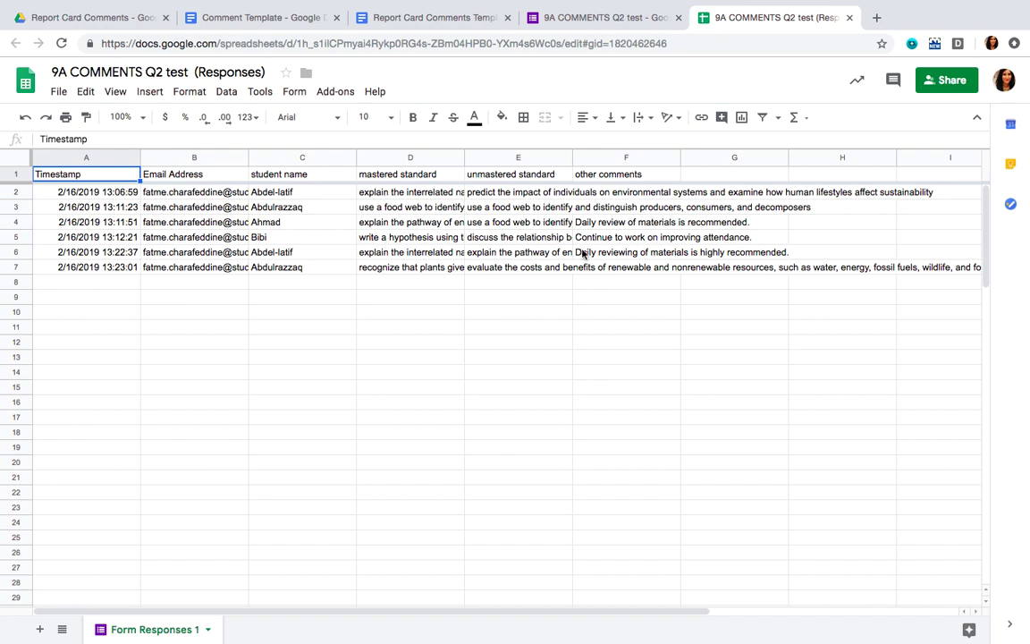
Launch the autoCrat add-on on the responses sheet and start a new merge job named 9AQ1C
left_click(325, 97)
mouse_move(340, 162)
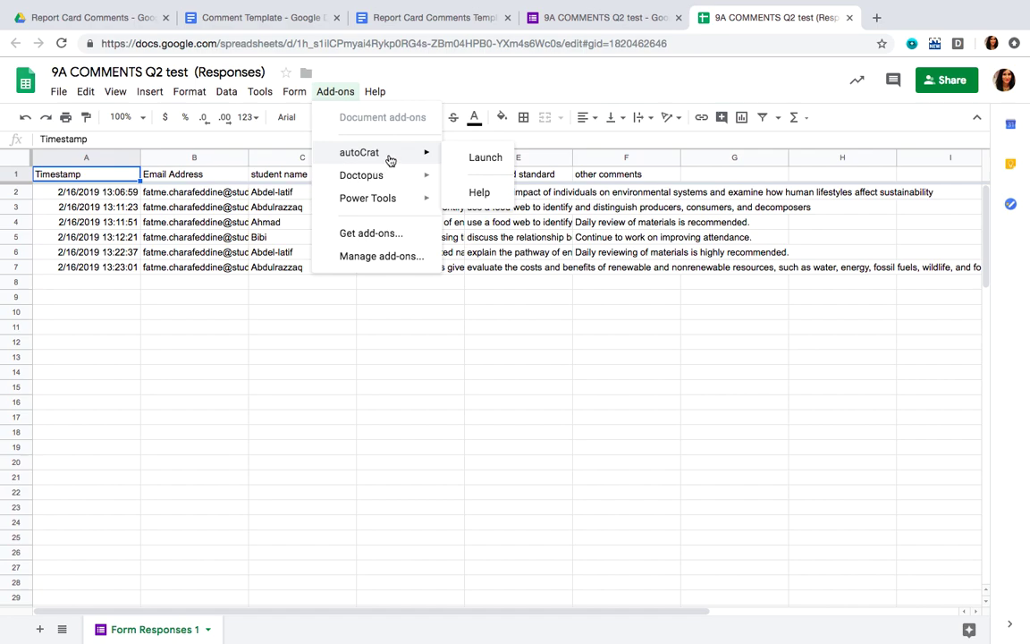
left_click(467, 159)
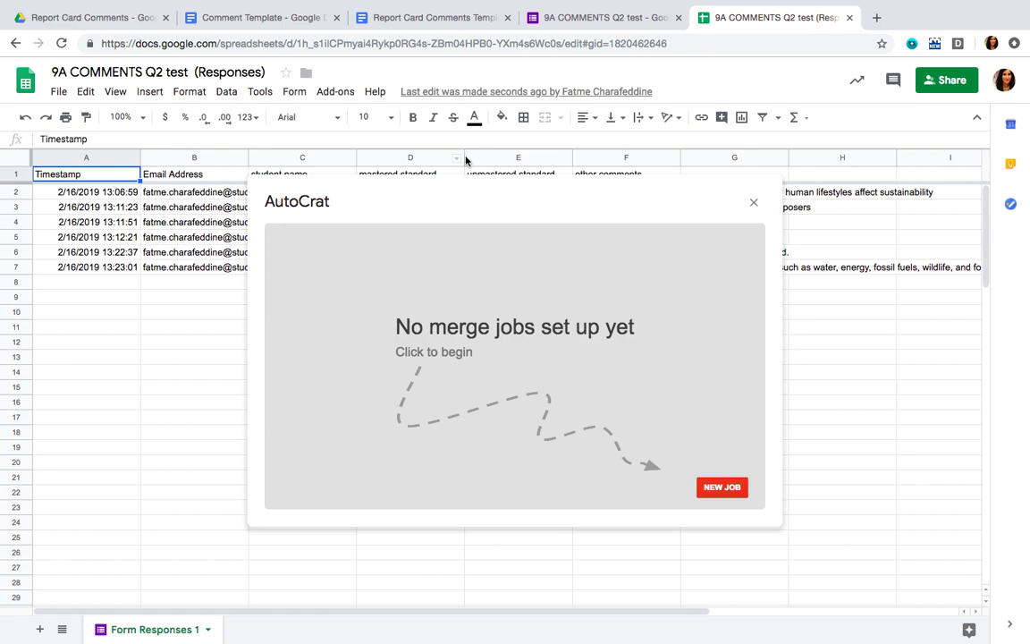
left_click(720, 492)
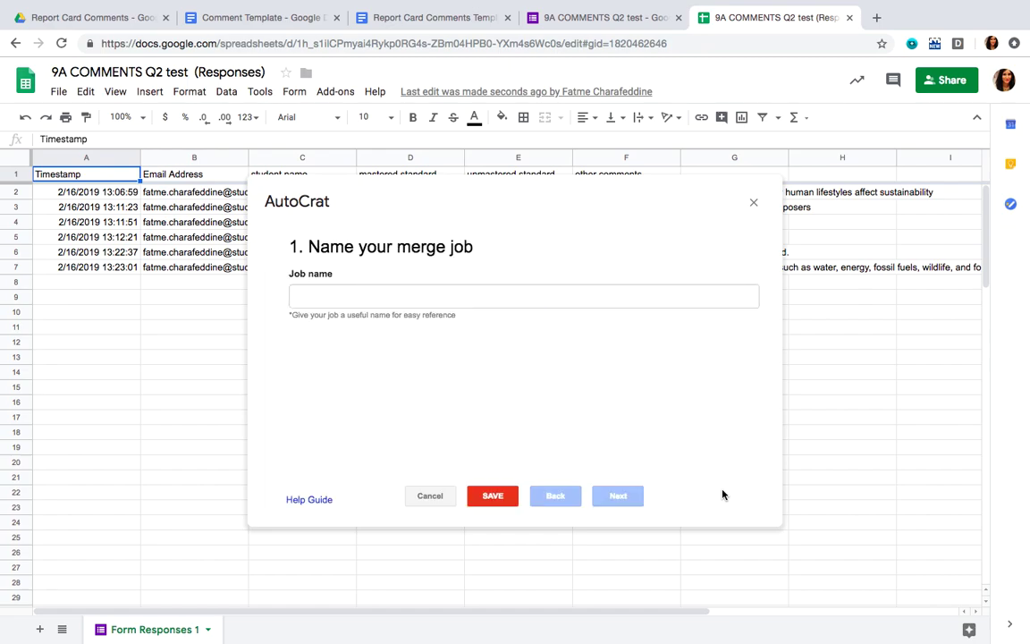
left_click(363, 299)
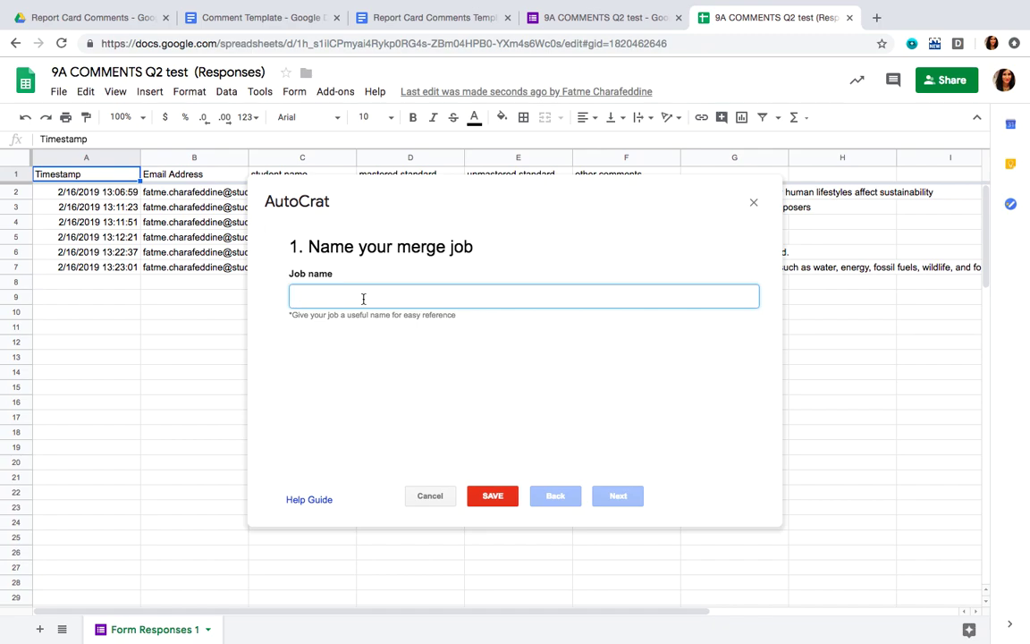
type("9AQ1C")
left_click(614, 502)
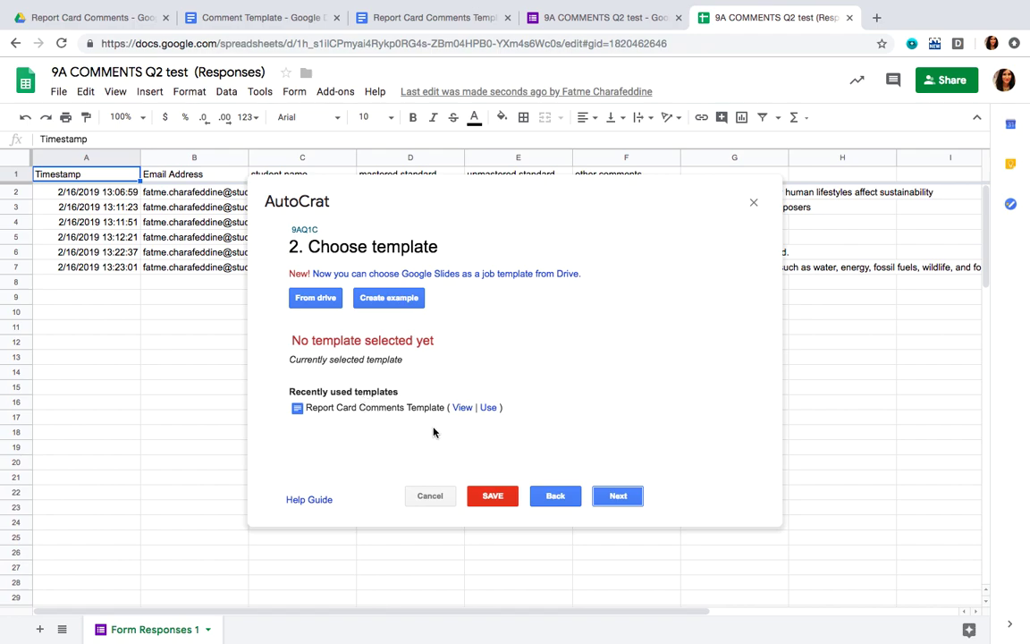
Choose the Comment Template document from Drive as the merge job's template
left_click(329, 303)
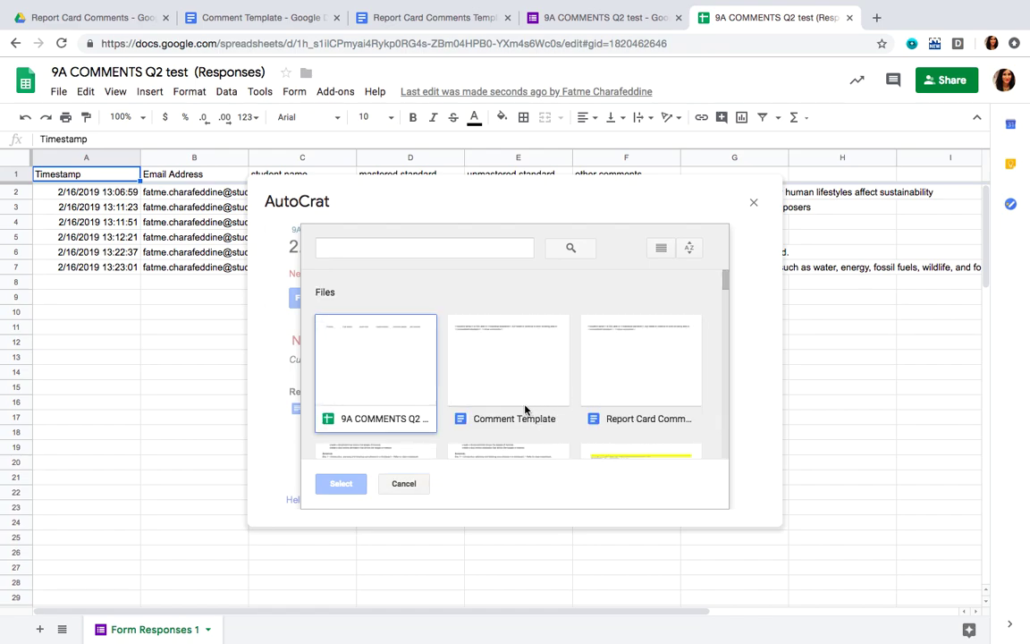
left_click(517, 390)
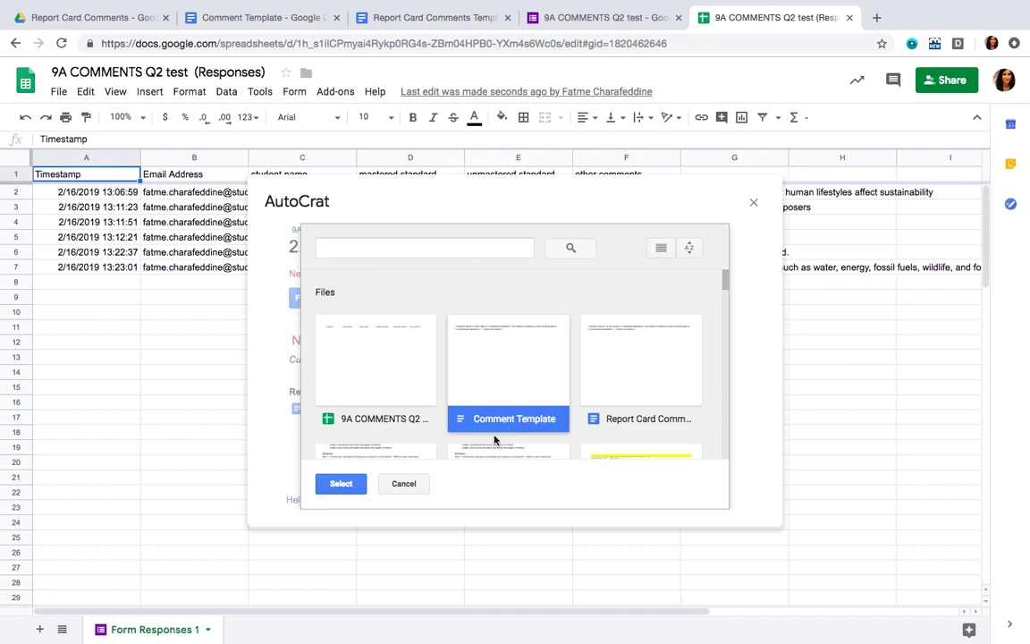
left_click(333, 485)
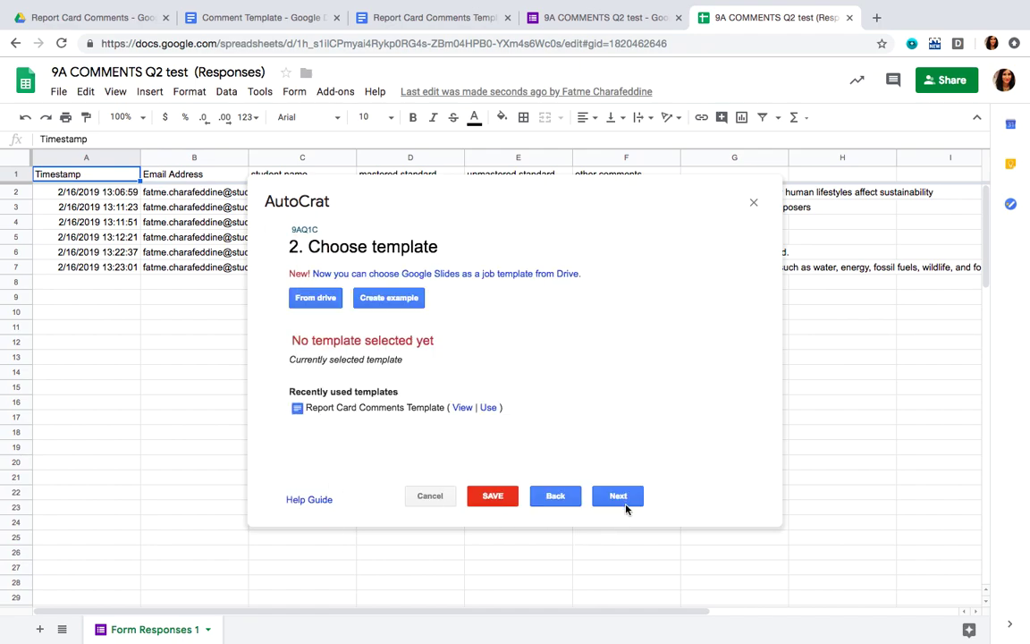
left_click(617, 496)
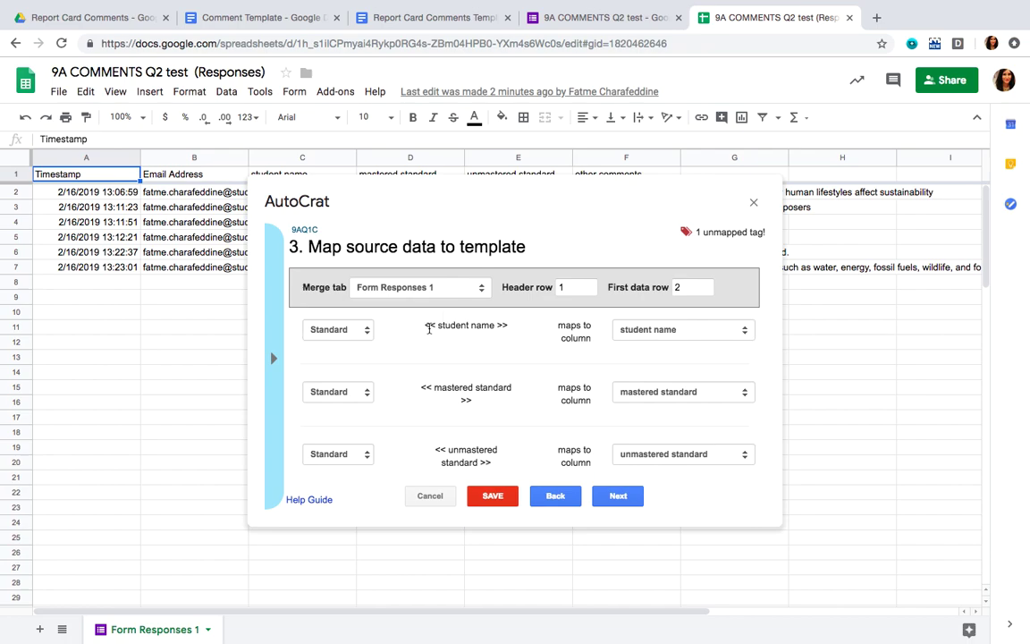
Map the <<other comments>> tag to the other comments column and check the mappings of the remaining template tags
left_click_drag(425, 325, 508, 326)
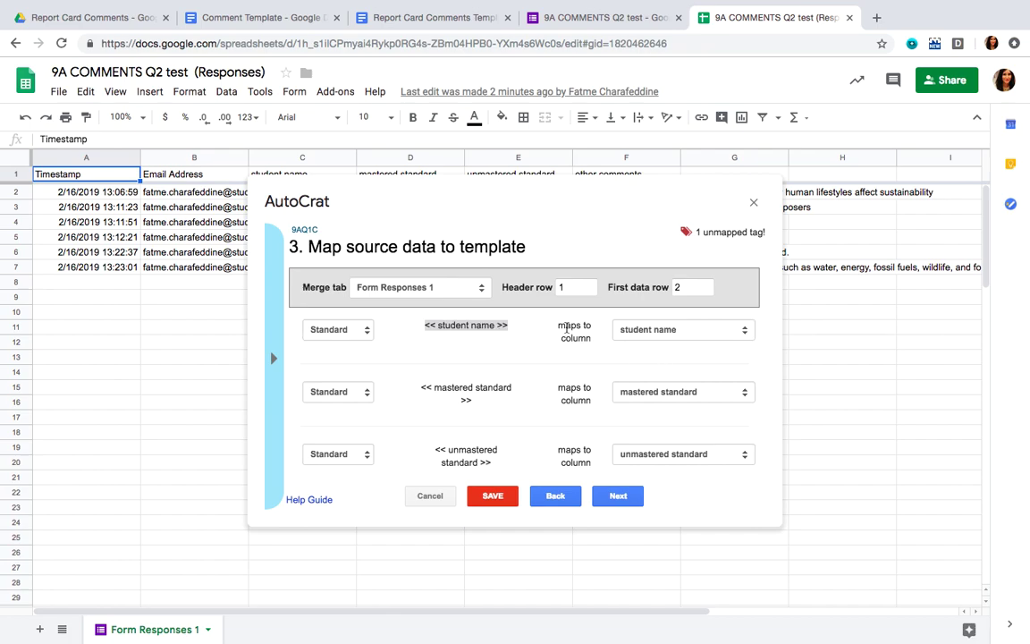
left_click(651, 333)
left_click(650, 331)
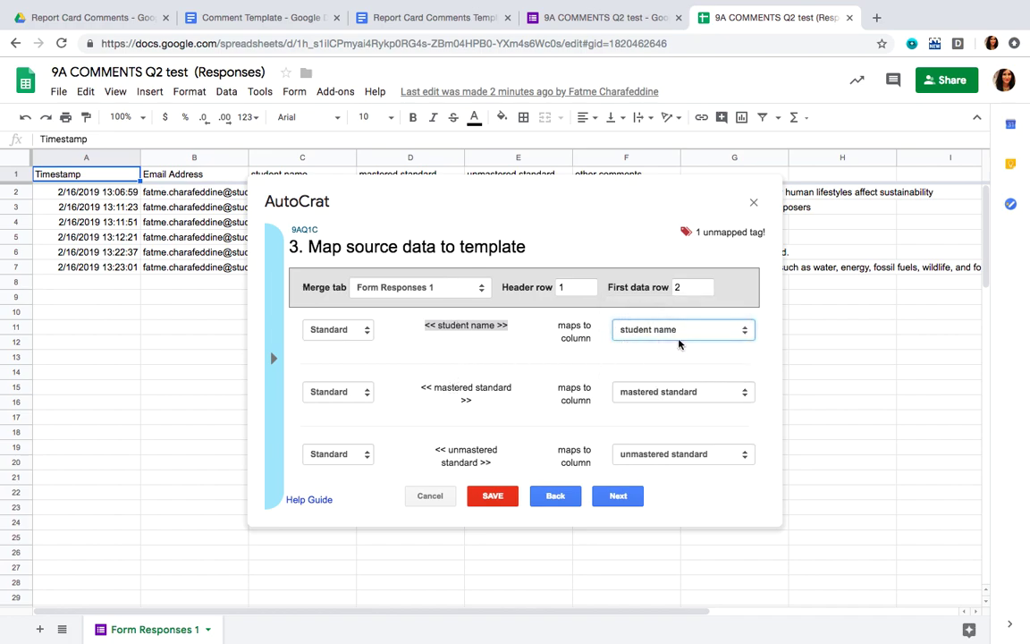
scroll(615, 391, "down", 1)
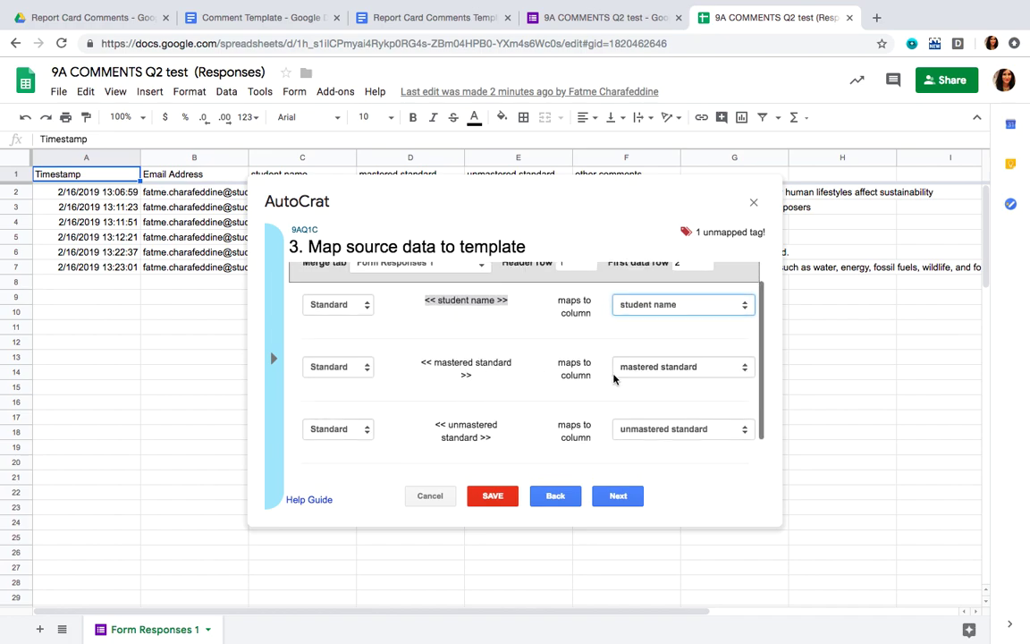
scroll(494, 418, "down", 2)
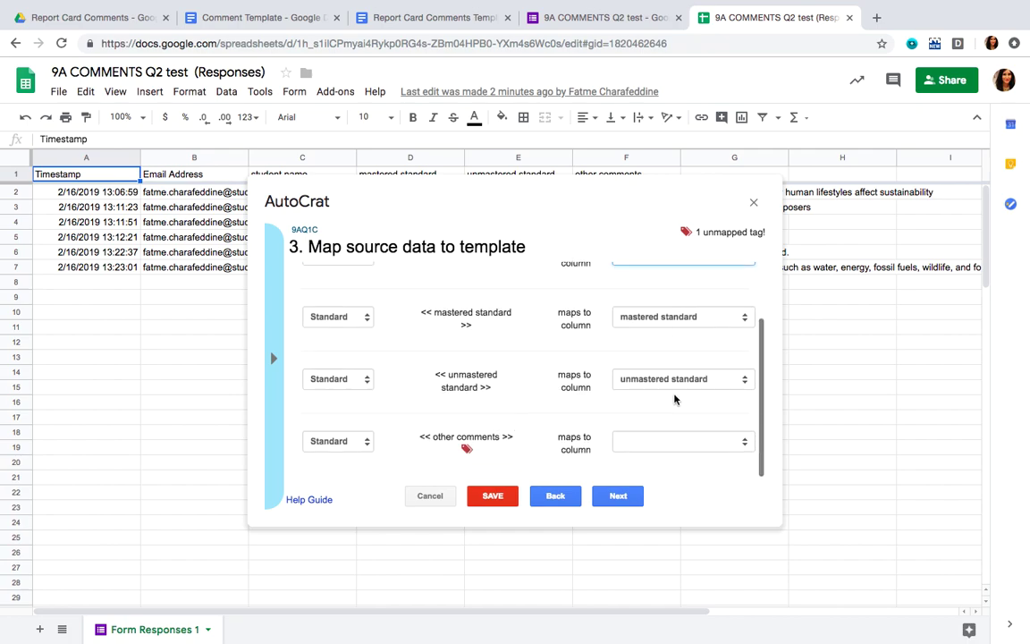
scroll(429, 459, "down", 1)
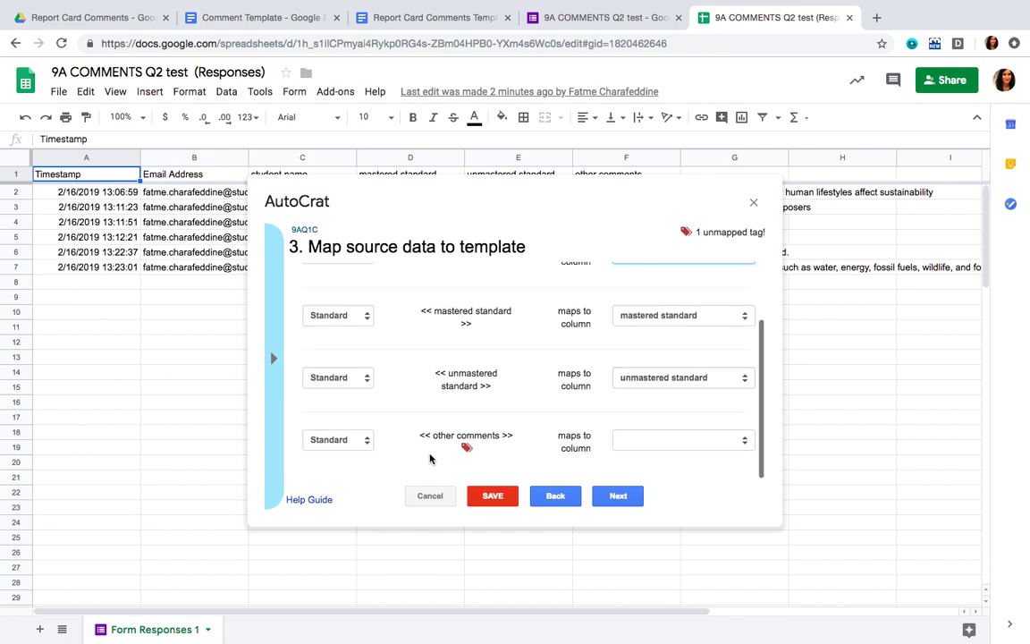
left_click(658, 452)
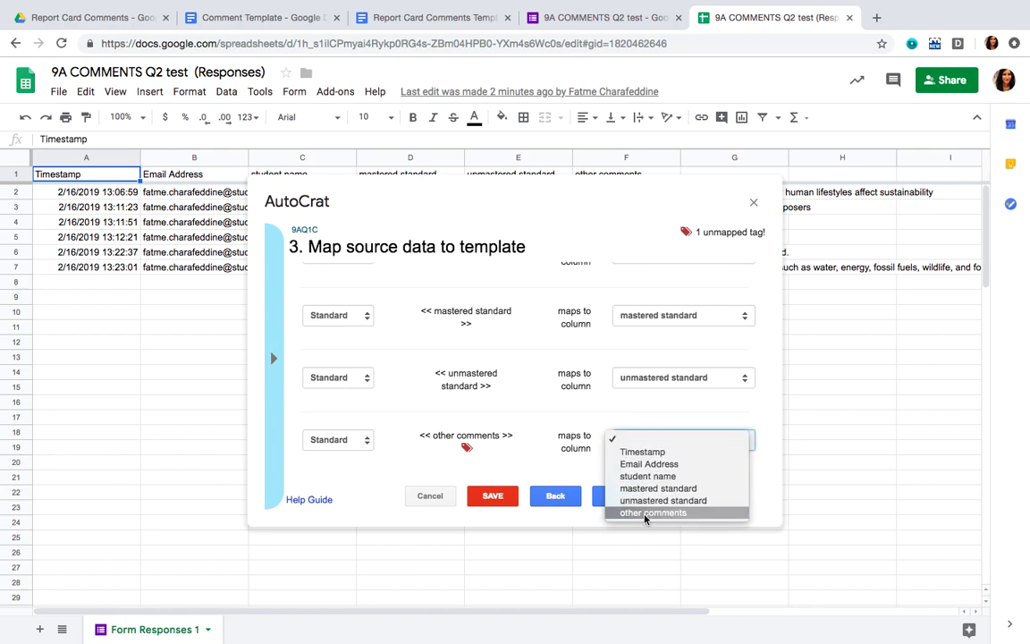
left_click(652, 512)
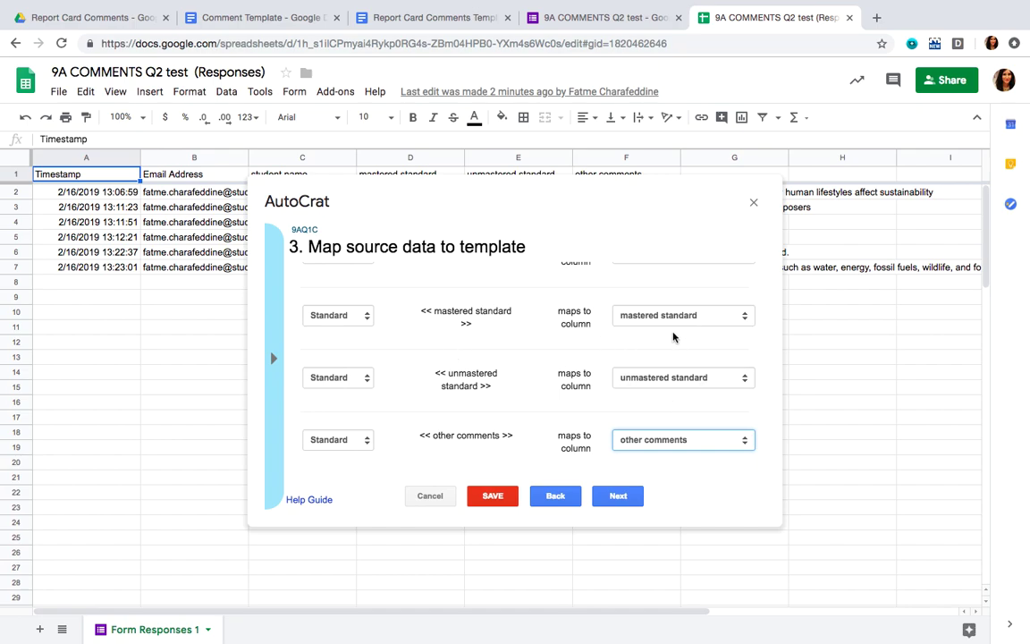
scroll(494, 322, "up", 2)
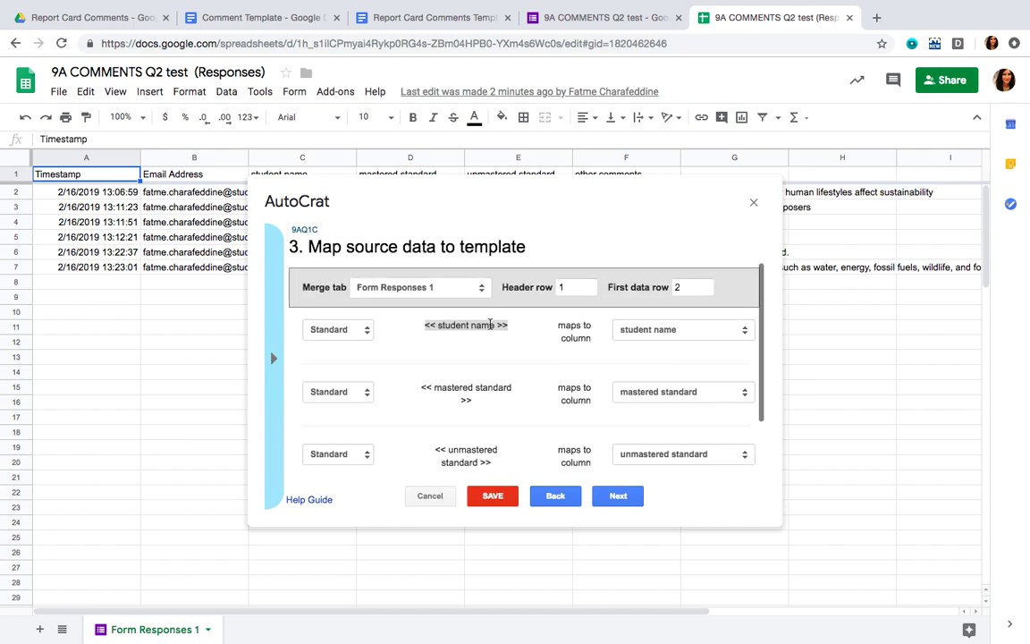
left_click(431, 328)
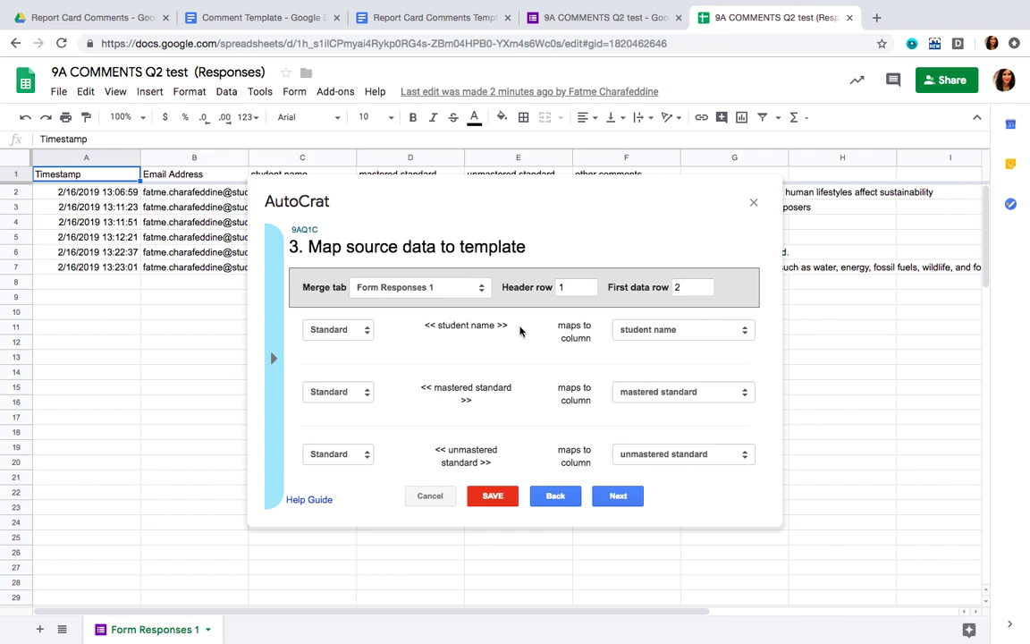
scroll(635, 432, "down", 2)
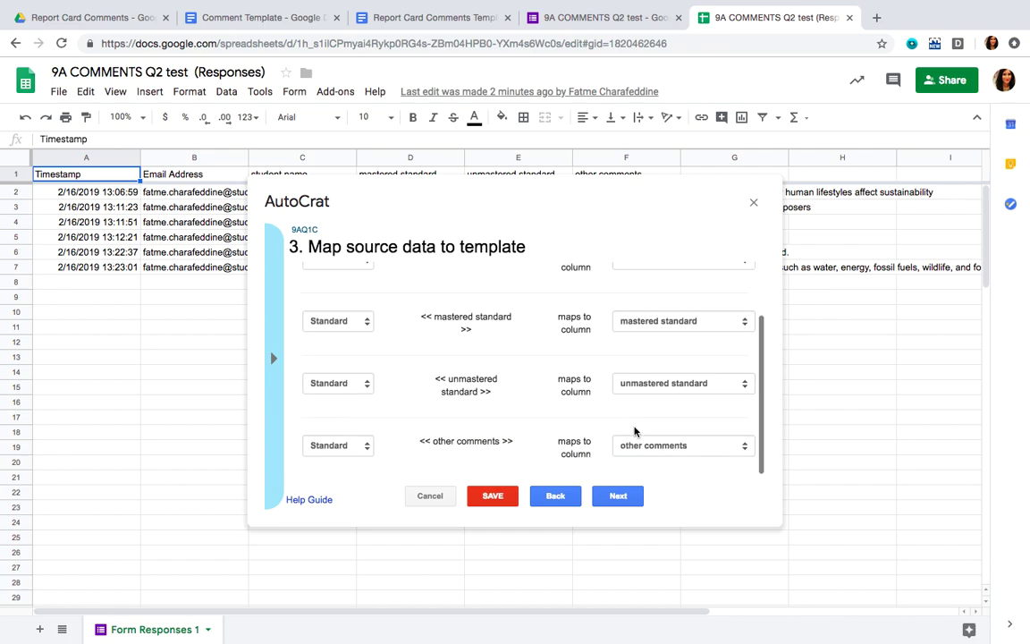
scroll(646, 445, "down", 1)
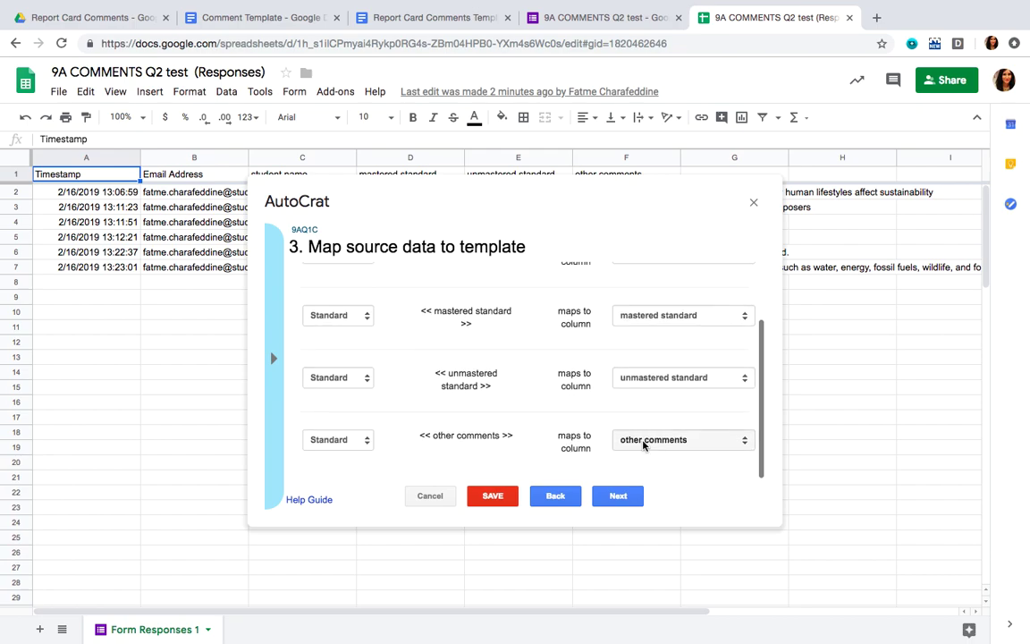
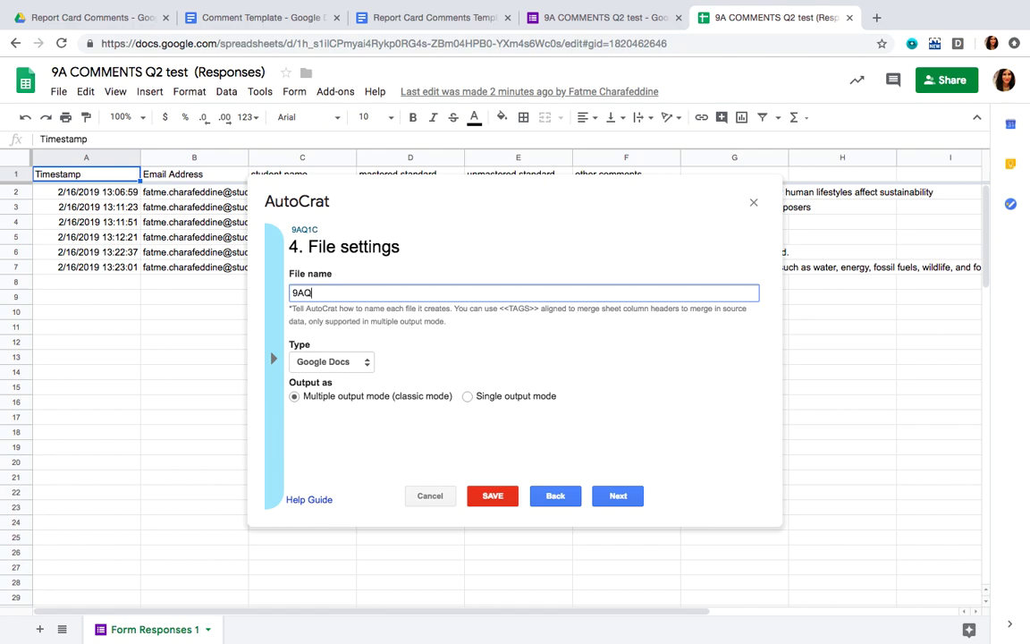
Name the output file 9AQ2C and set single output mode without page breaks between data rows
type("2C")
left_click(468, 396)
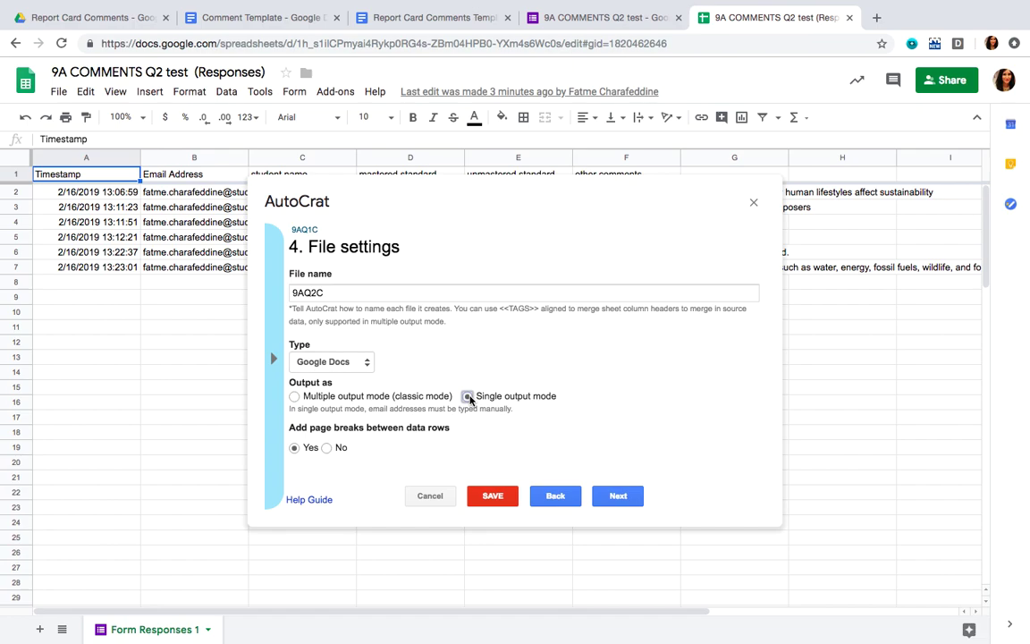
left_click(326, 448)
left_click(617, 495)
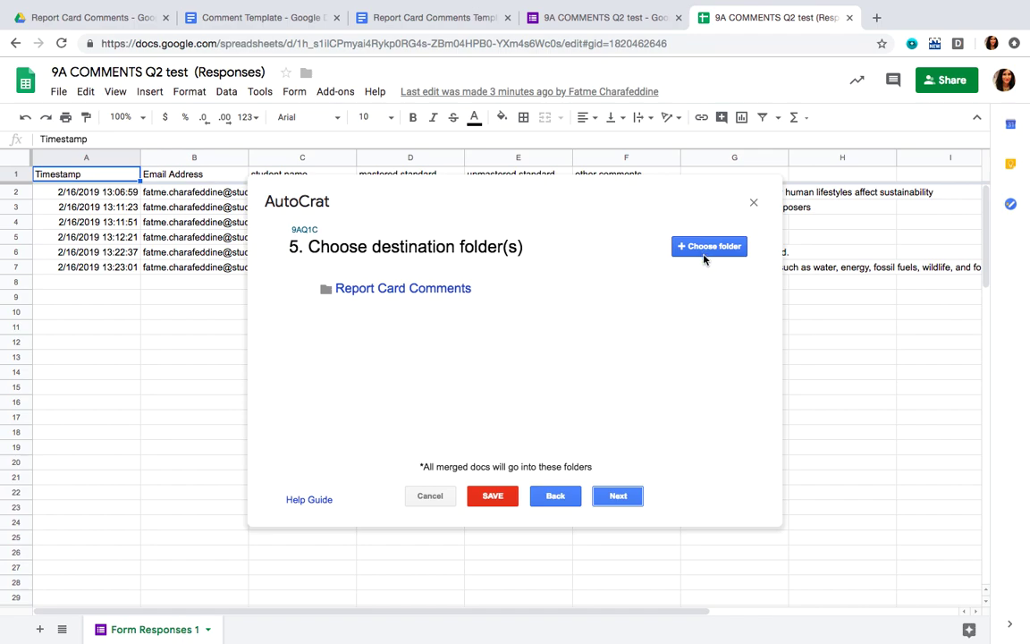
Keep Report Card Comments as the destination folder, leave the optional settings, sharing and triggers unused, and save the merge job
left_click(430, 292)
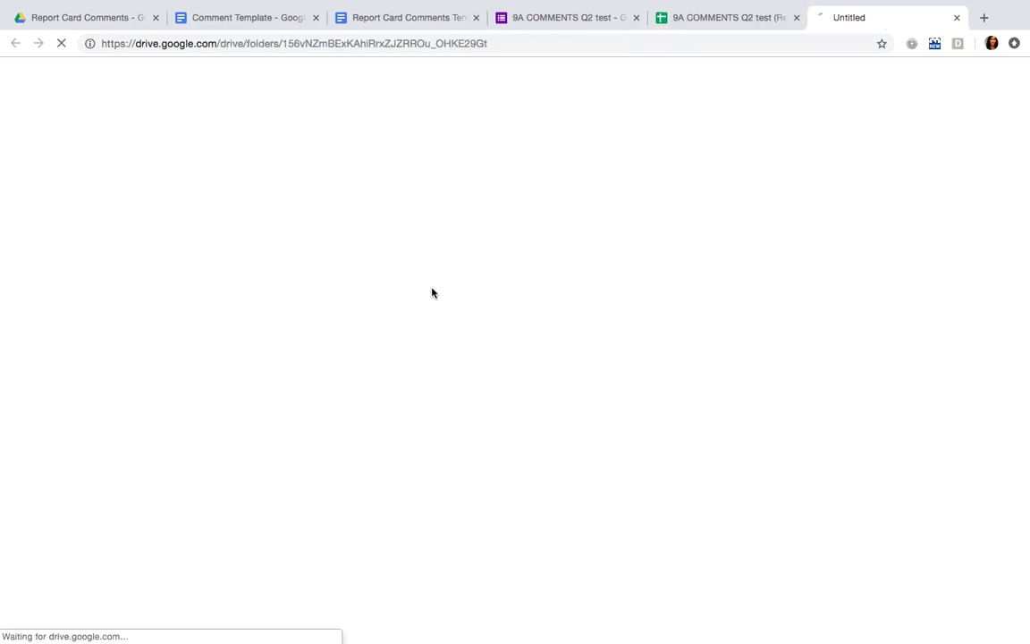
left_click(956, 20)
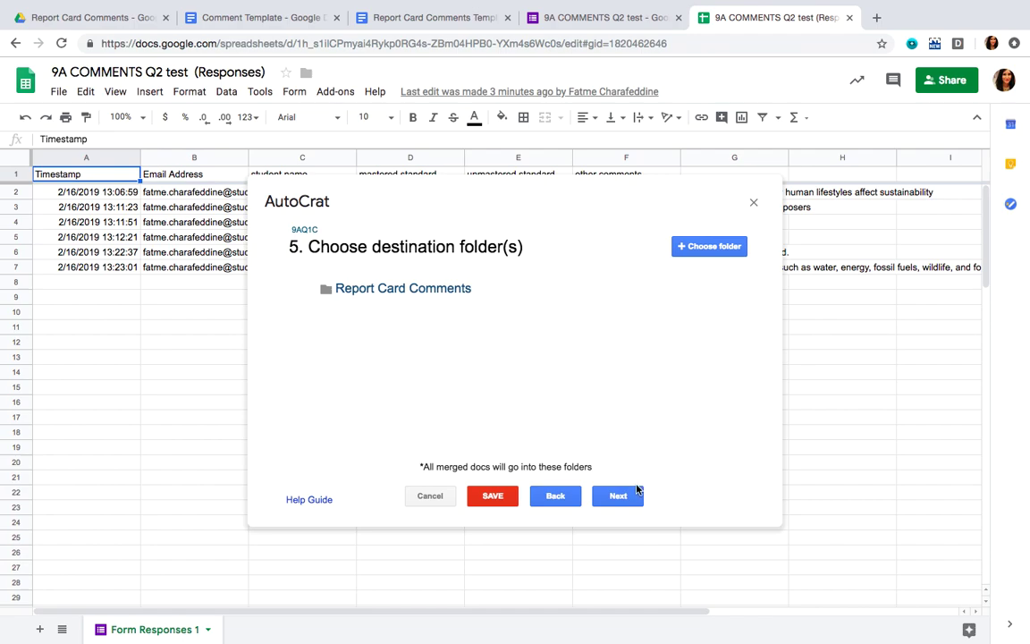
left_click(619, 496)
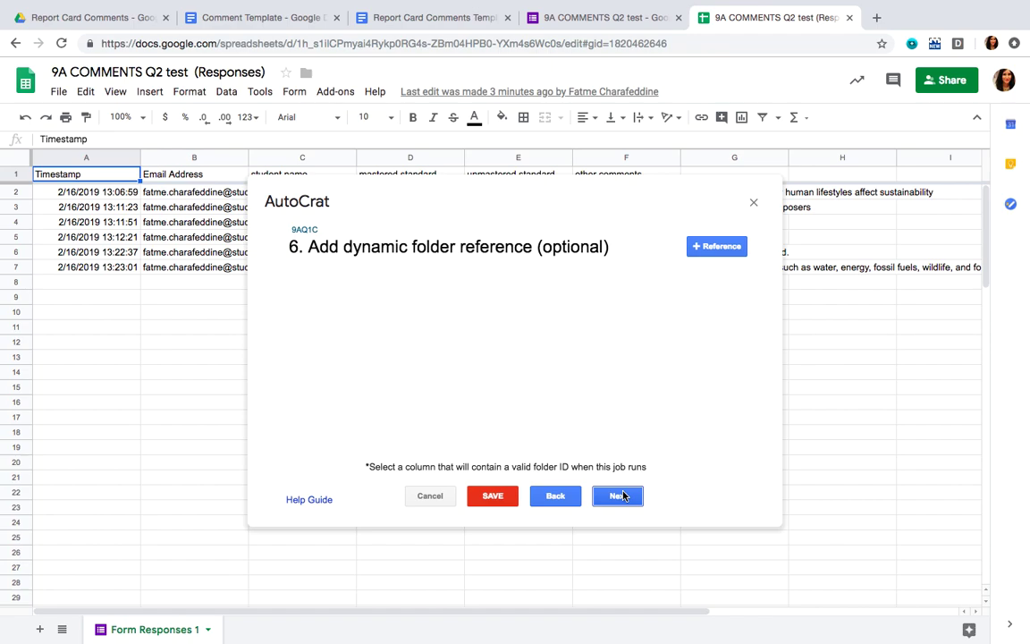
left_click(621, 496)
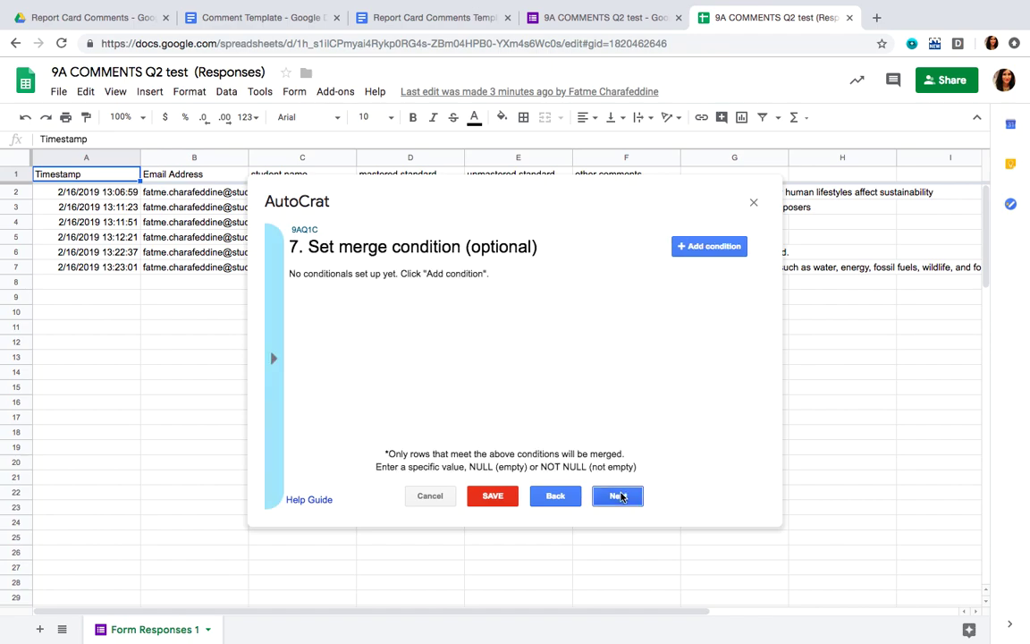
left_click(621, 496)
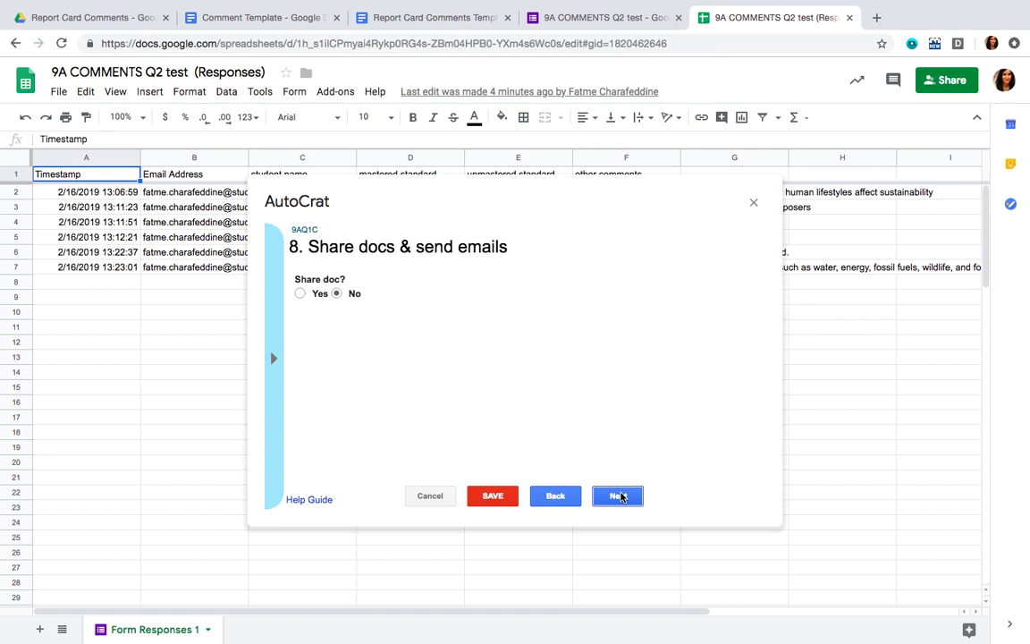
left_click(619, 496)
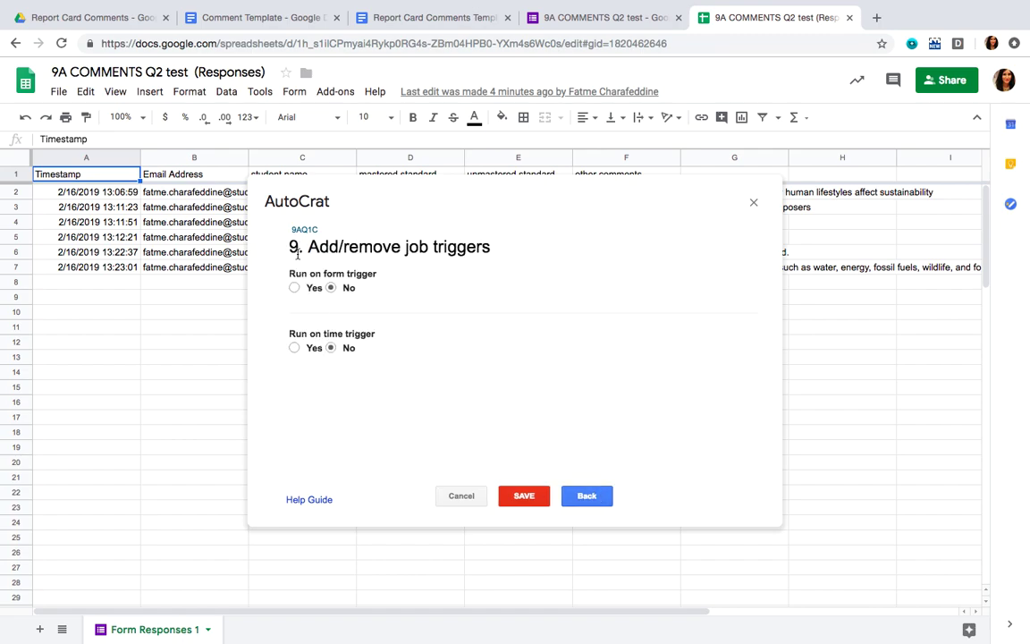
left_click(526, 496)
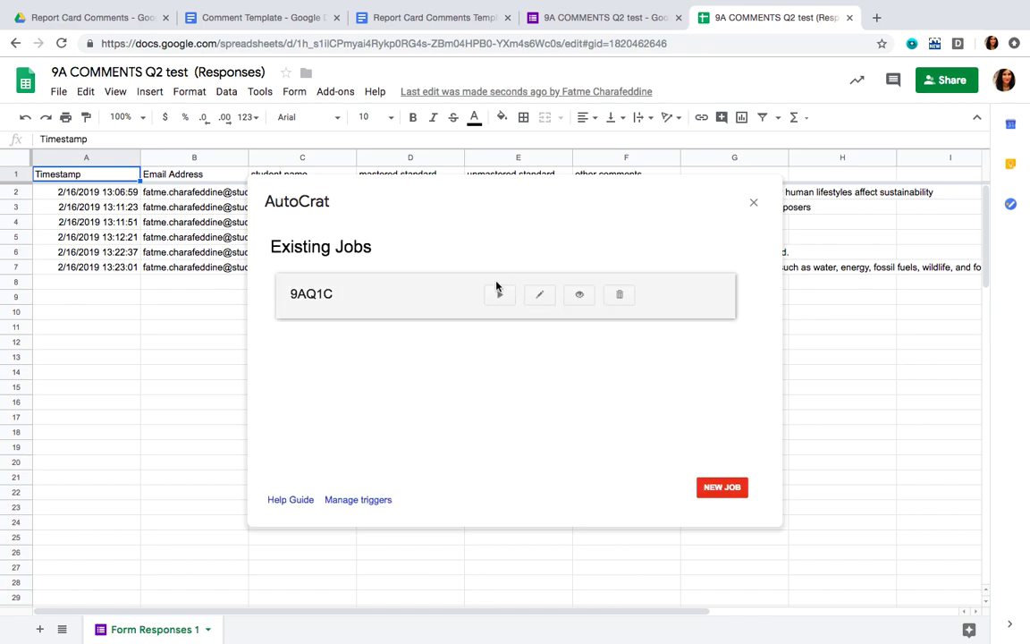
Run the 9AQ1C merge job and locate the merged 9AQ2C document in the Report Card Comments folder in Google Drive
left_click(497, 300)
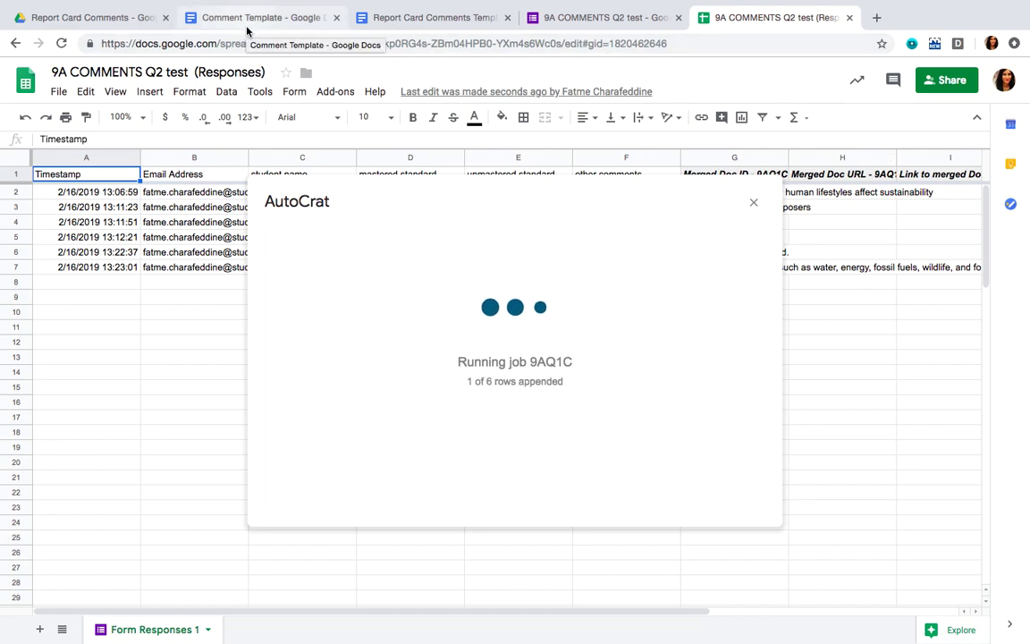
left_click(92, 20)
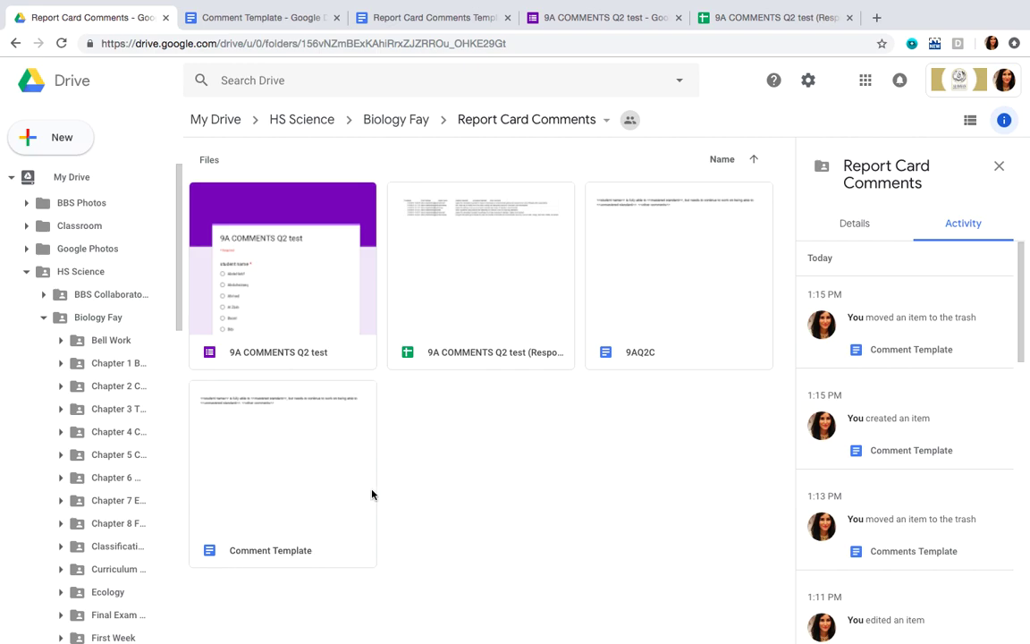
left_click(703, 285)
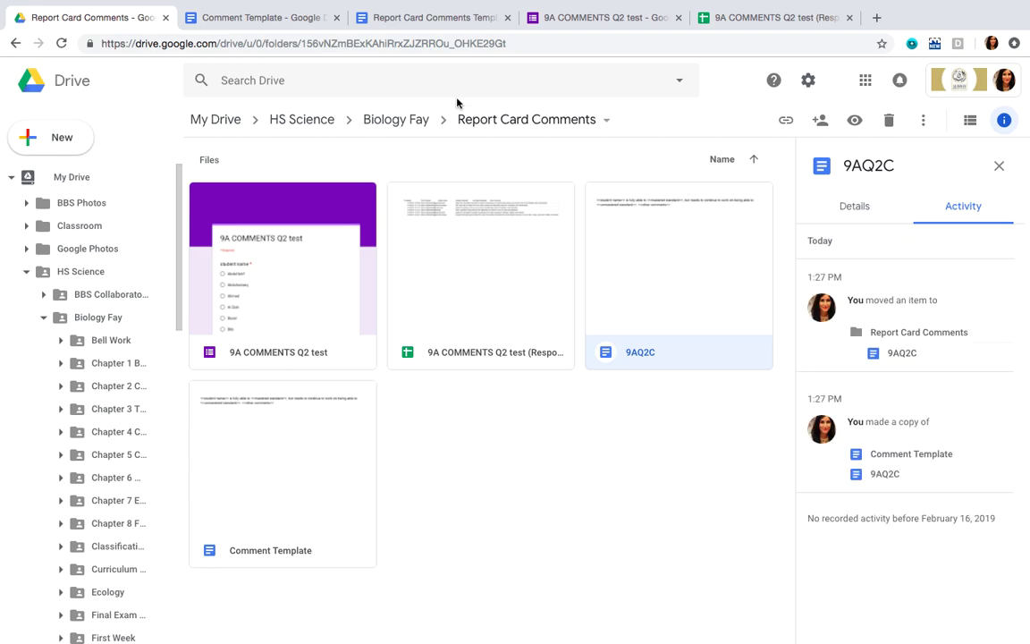
left_click(757, 18)
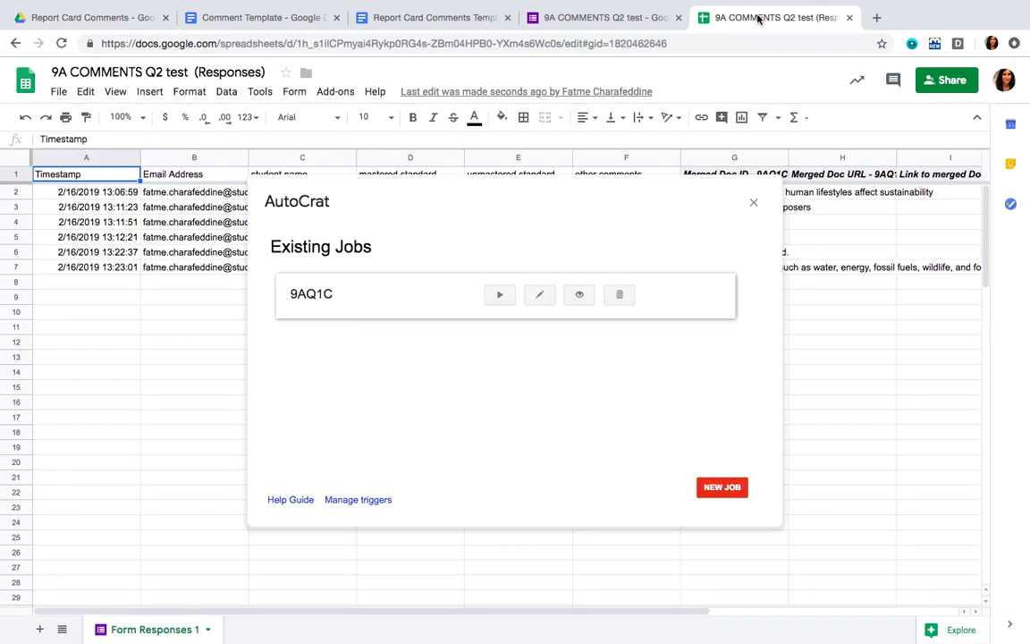
left_click(121, 18)
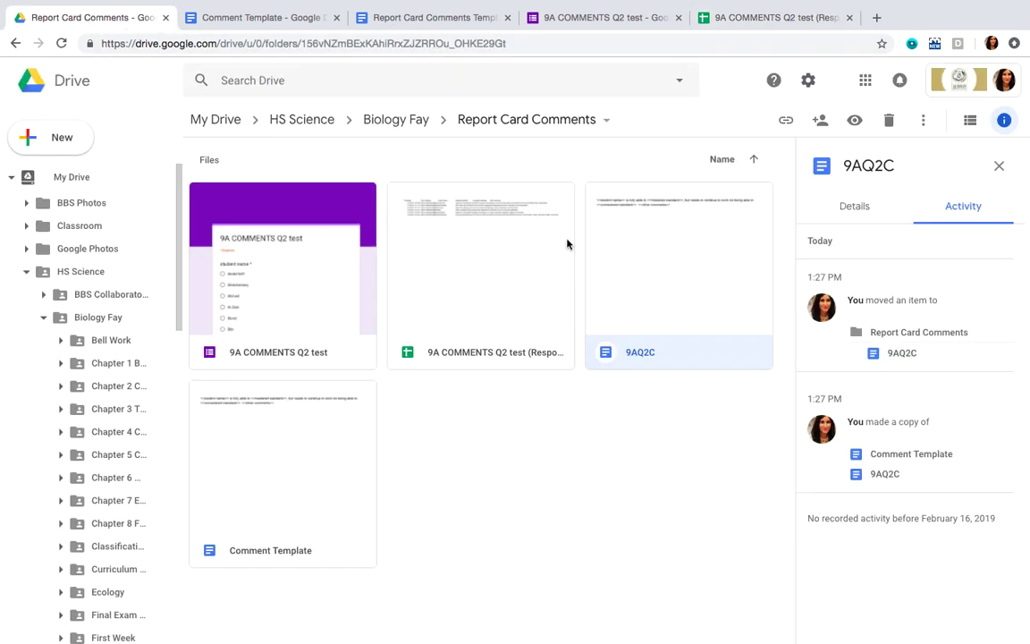
Open the merged 9AQ2C document and examine the student names, mastered and unmastered standards, and other comments filled into the paragraphs
double_click(687, 265)
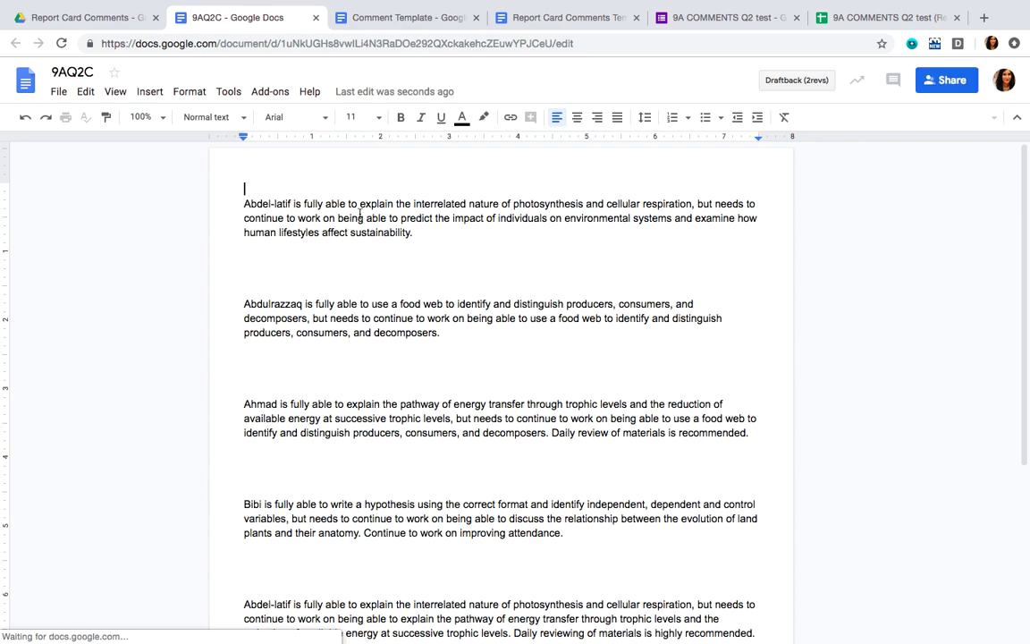
scroll(340, 371, "down", 4)
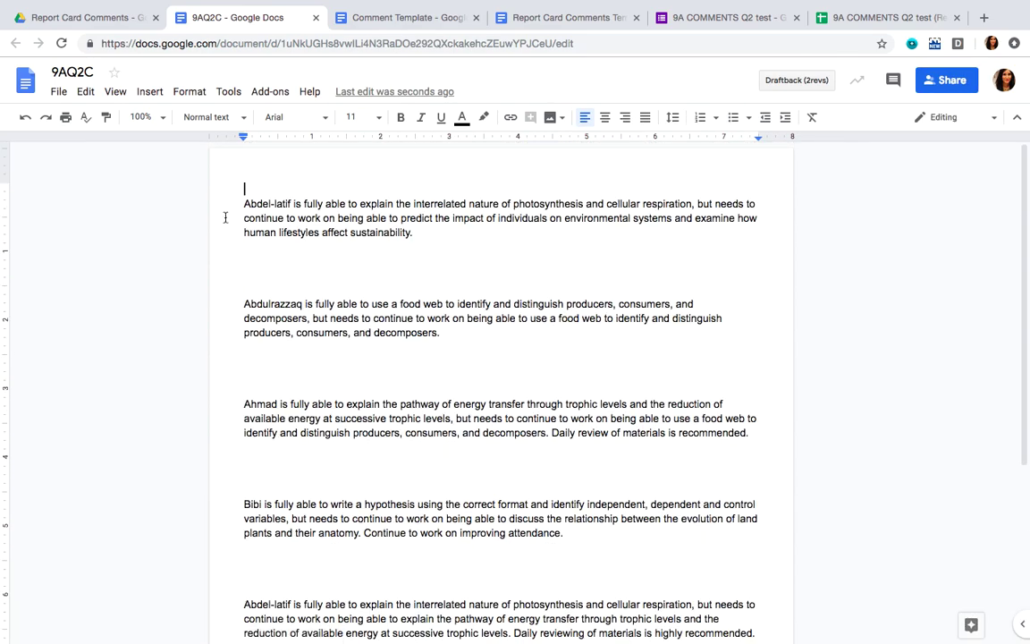
left_click_drag(242, 204, 295, 198)
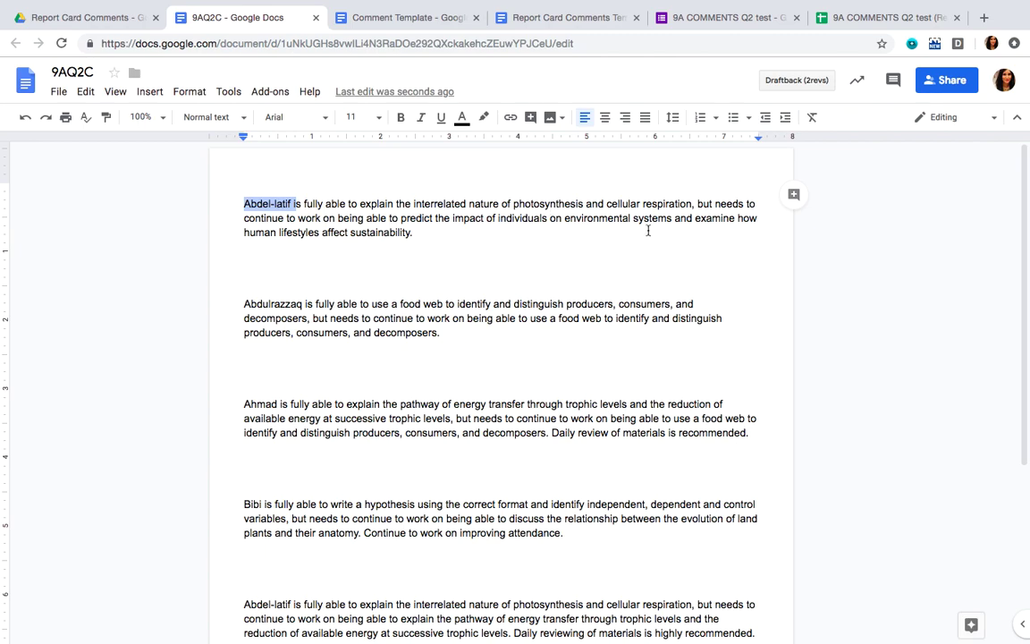
left_click_drag(691, 204, 387, 205)
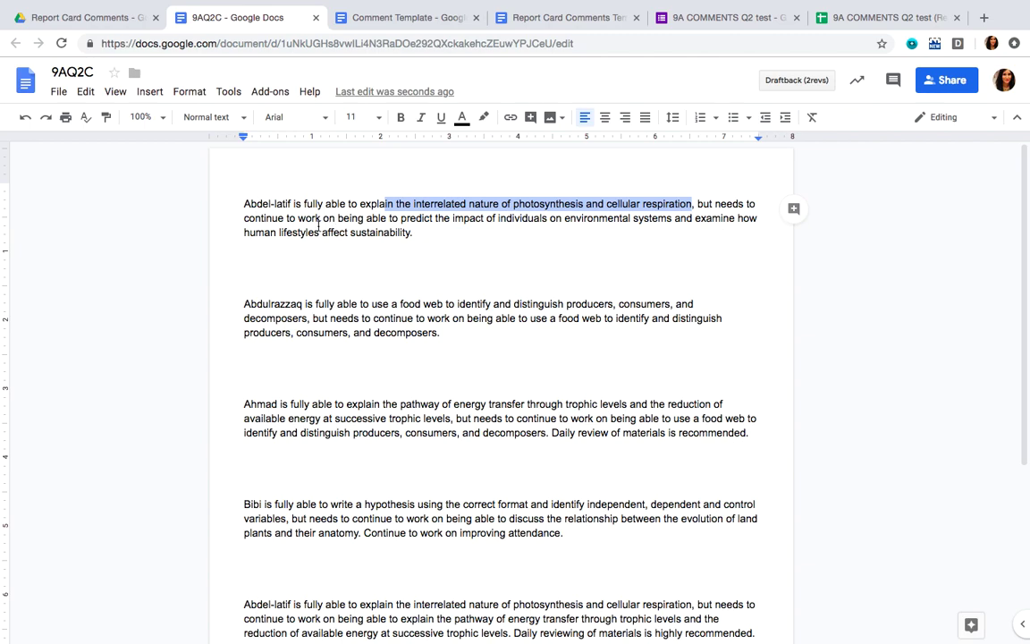
left_click_drag(340, 219, 593, 221)
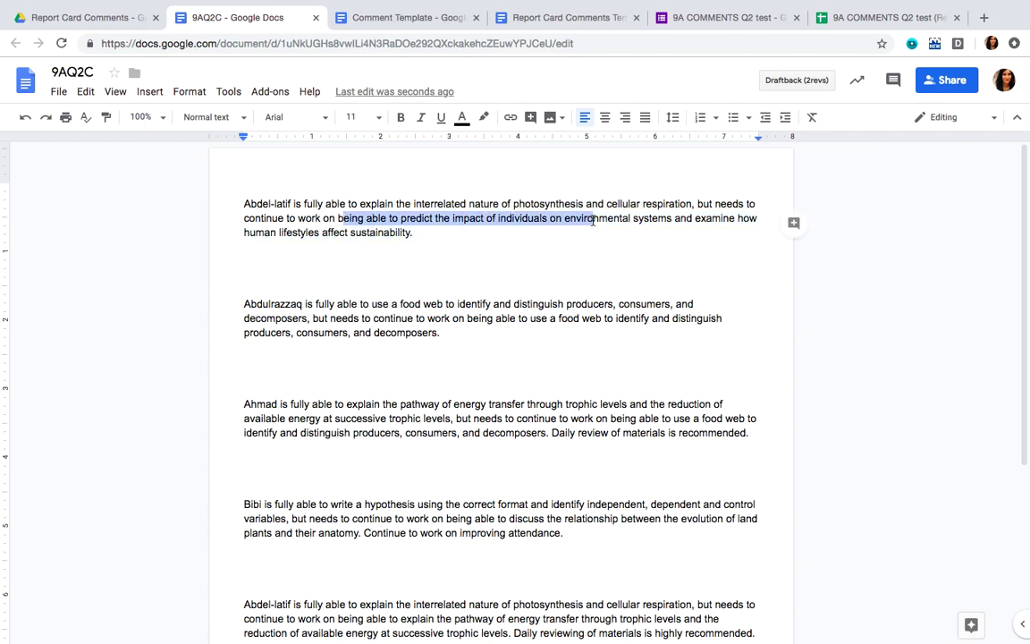
left_click(440, 247)
scroll(418, 365, "down", 2)
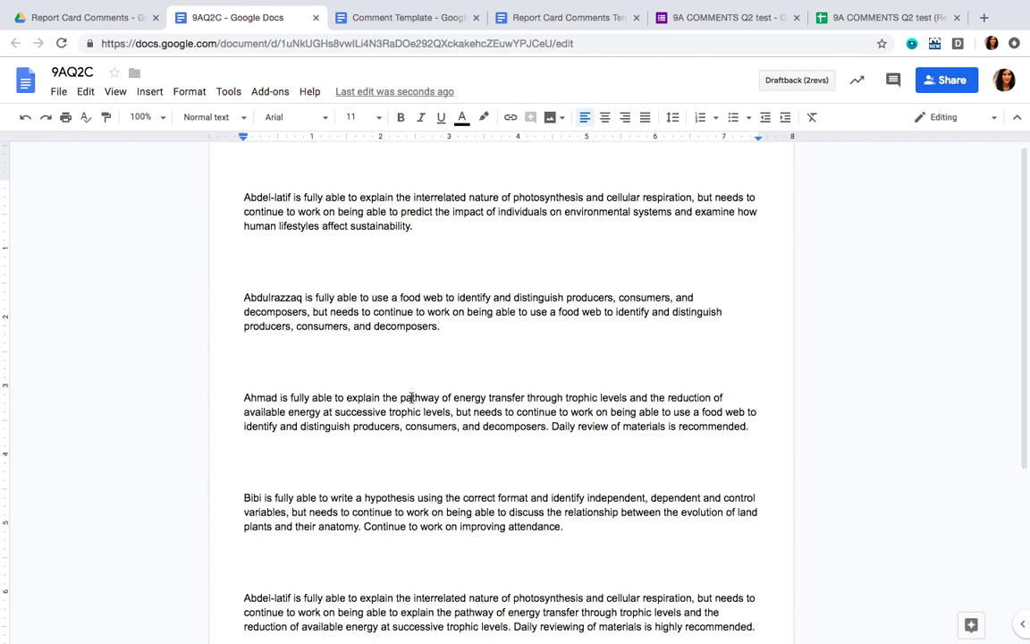
left_click_drag(773, 369, 549, 362)
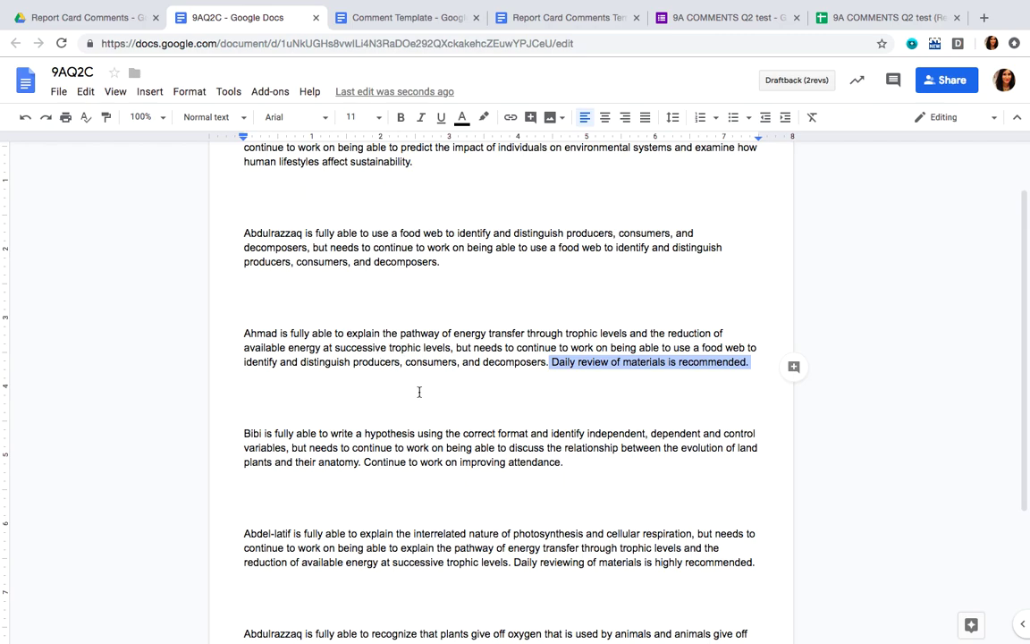
scroll(418, 391, "up", 2)
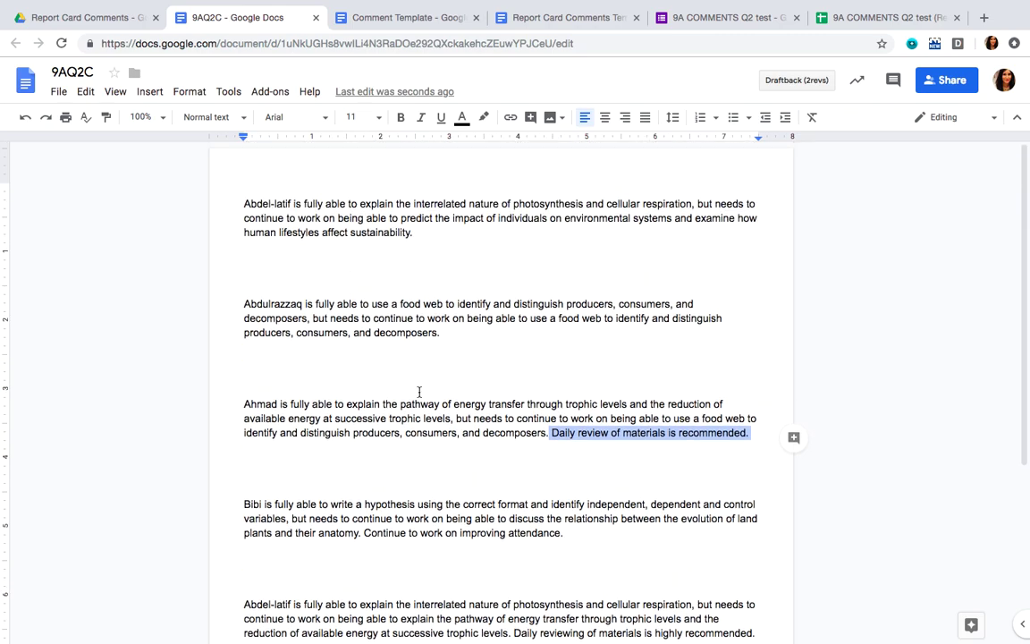
mouse_move(774, 5)
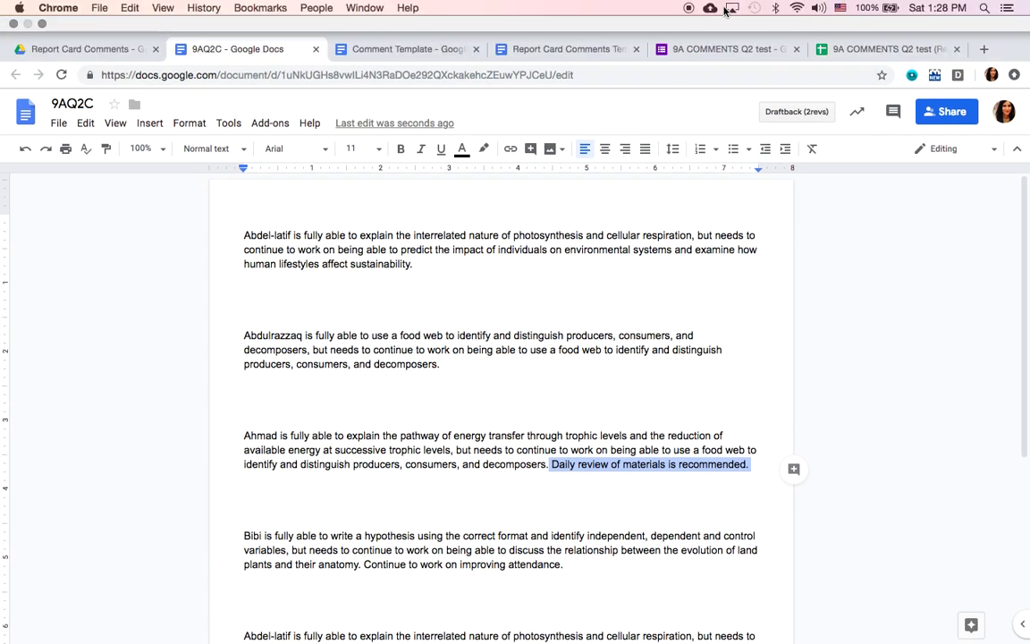